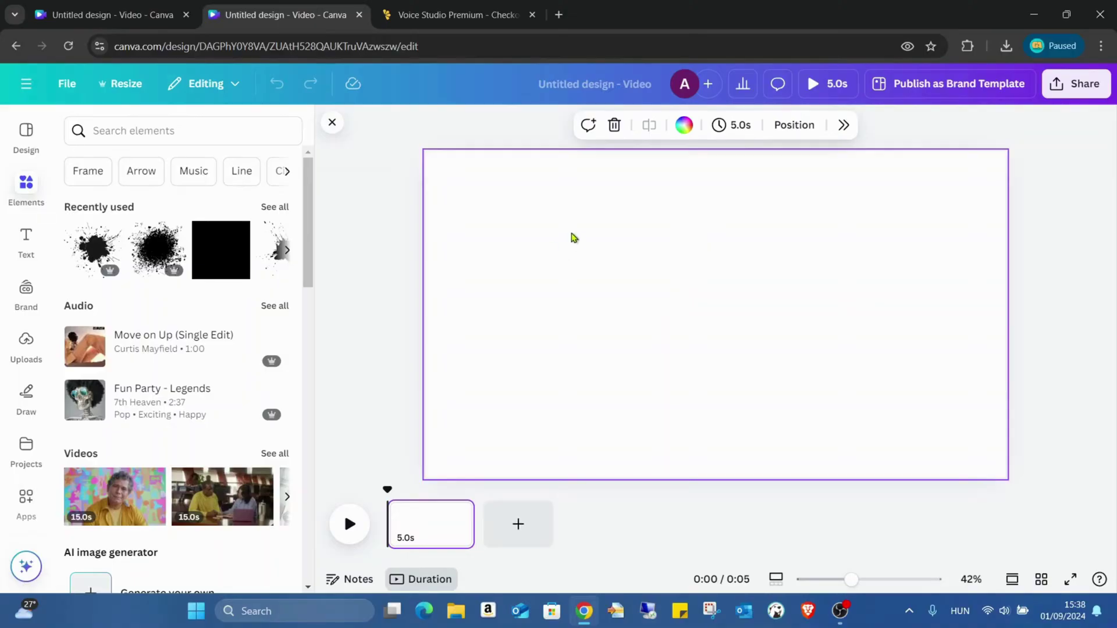
- Find the Voice Studio app by searching the apps for "voice" and open it
left_click(1096, 238)
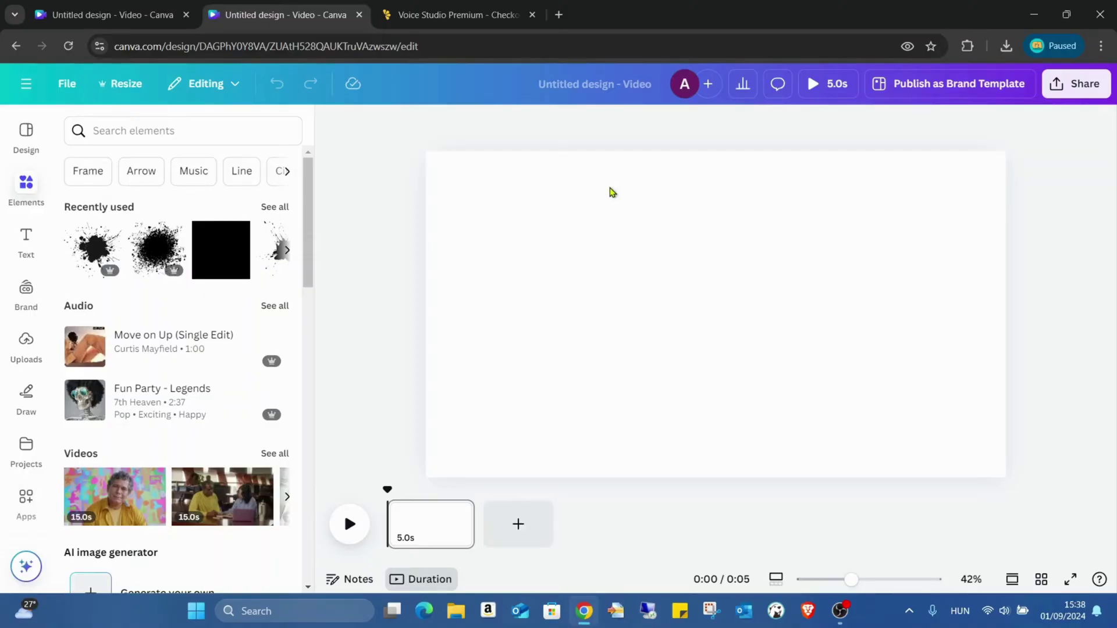
left_click(29, 508)
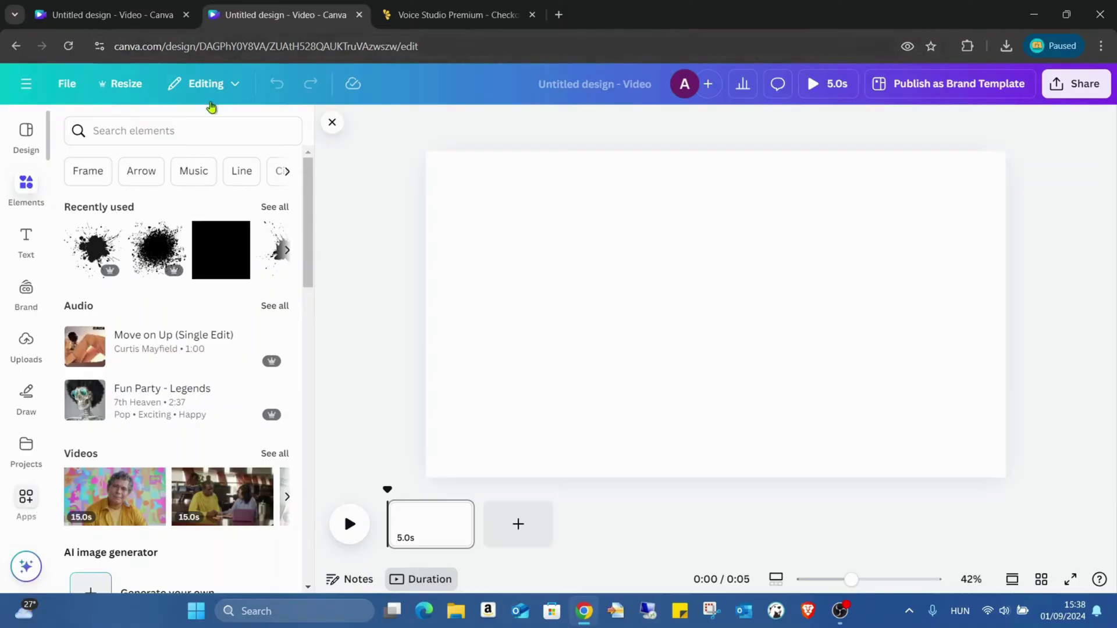
left_click(199, 137)
type("voice")
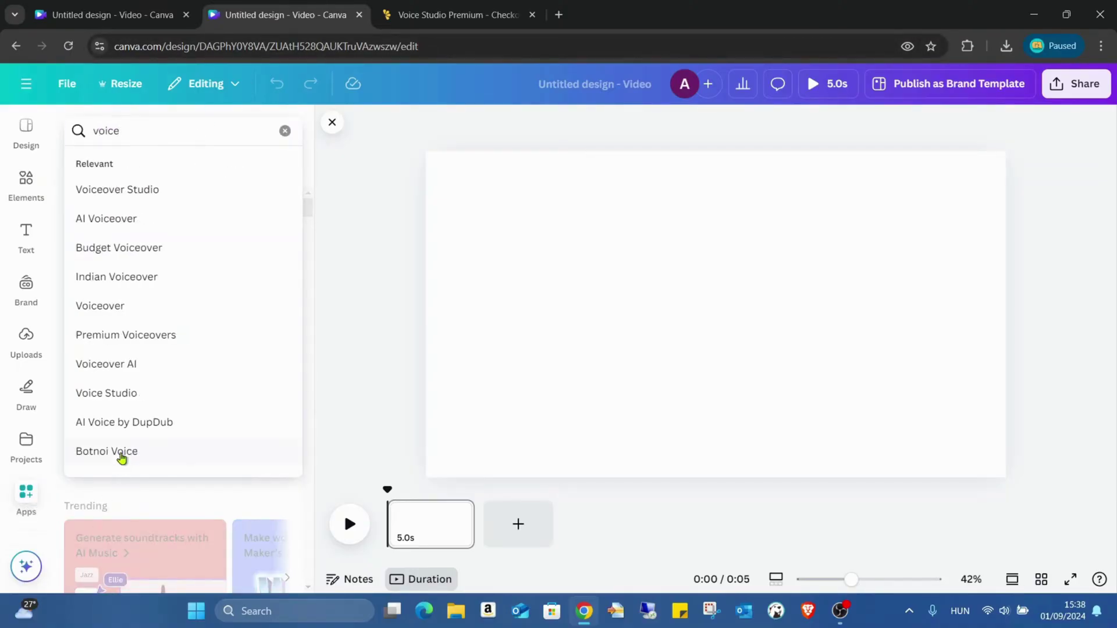
left_click(133, 393)
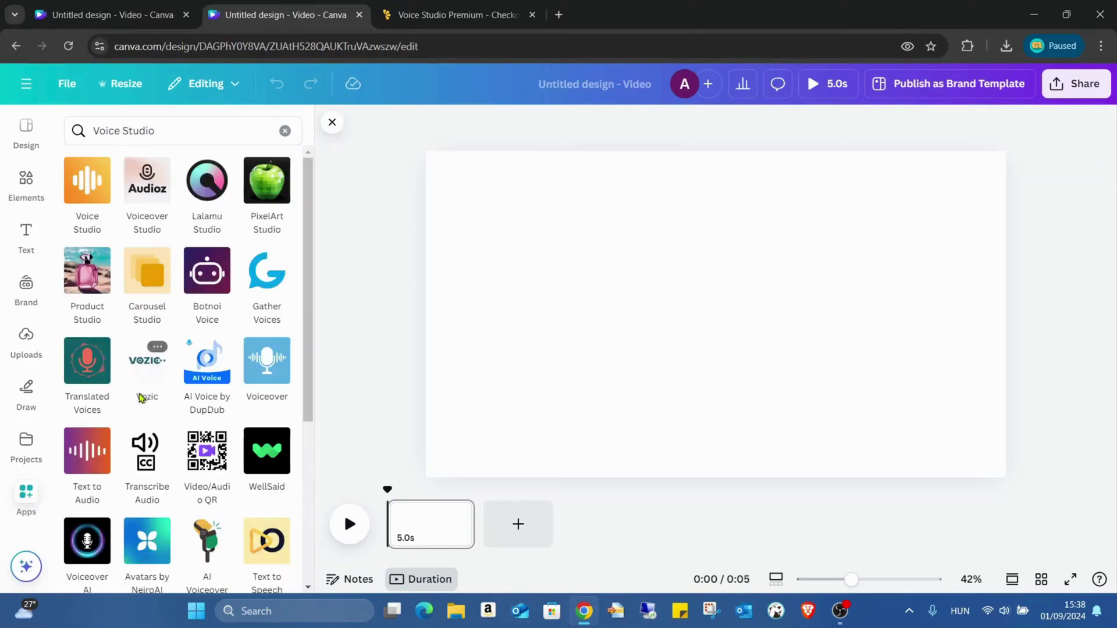
left_click(92, 192)
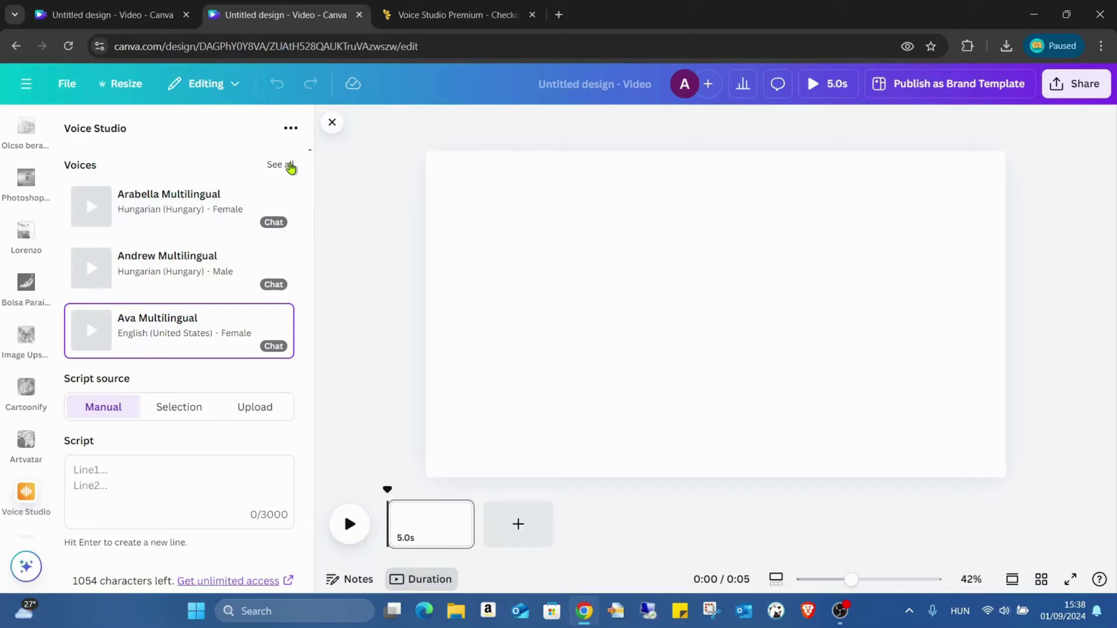
- Show the full list of voices and set its language to English (United Kingdom)
left_click(290, 166)
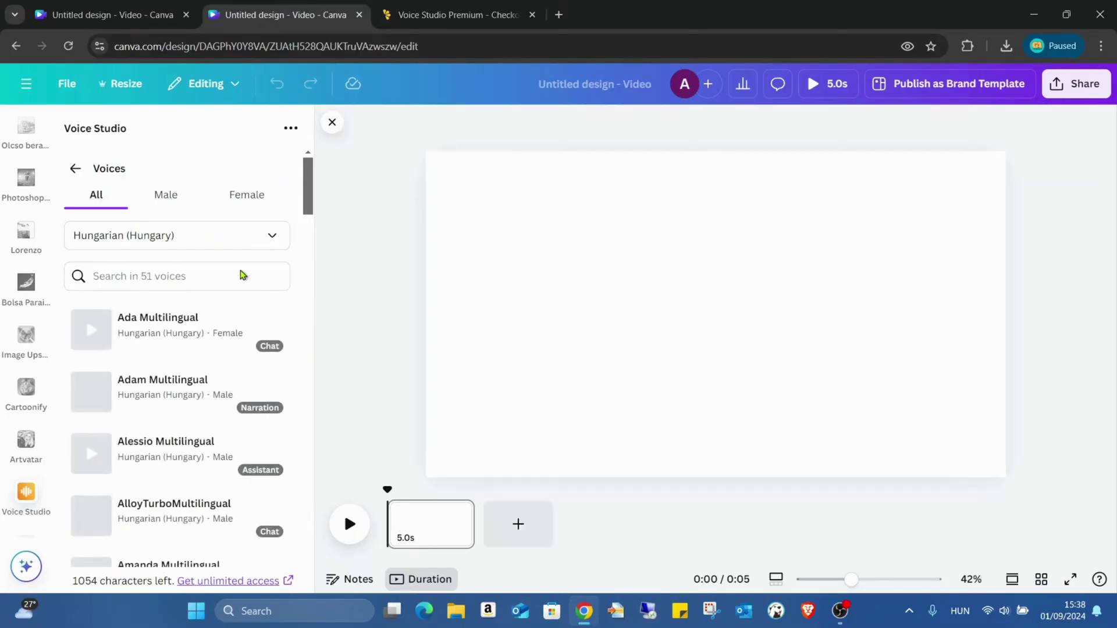
left_click(276, 244)
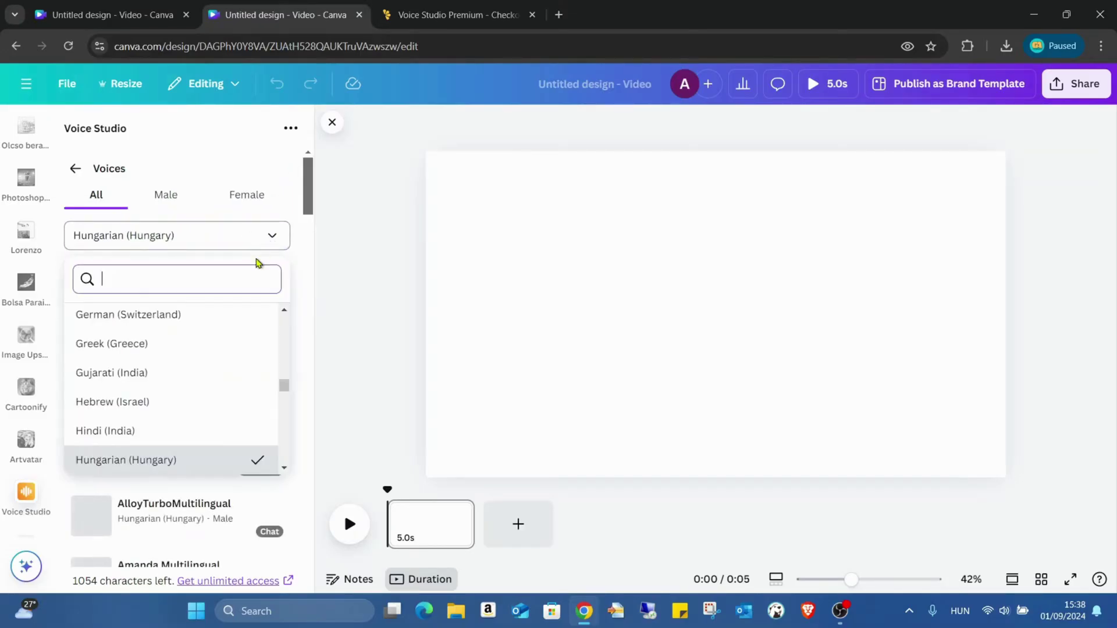
scroll(198, 368, "up", 5)
scroll(198, 368, "up", 4)
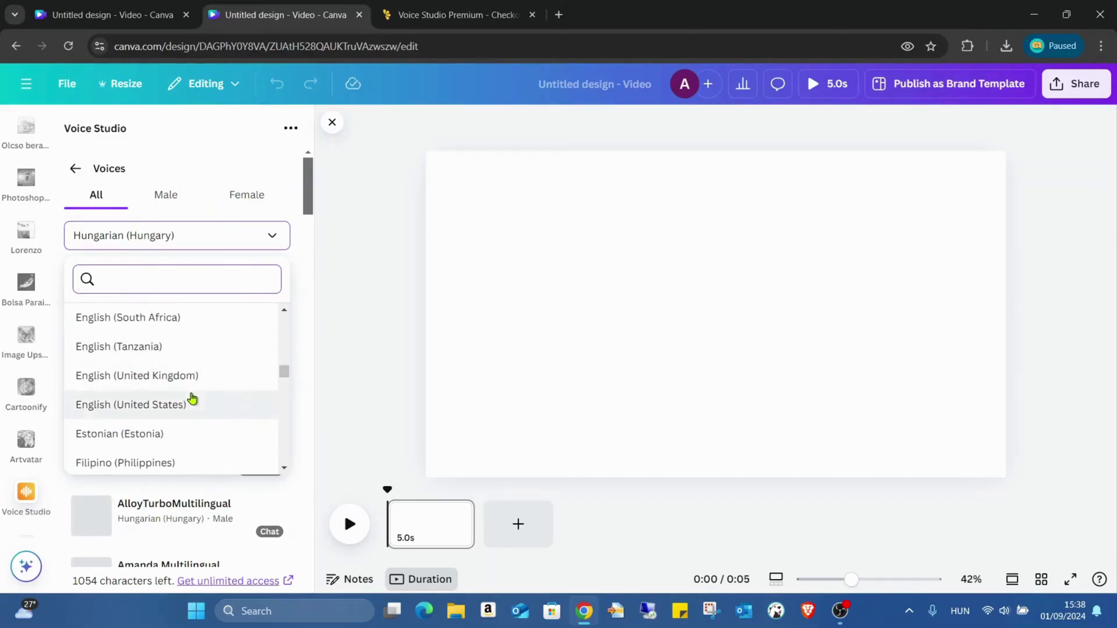
left_click(183, 377)
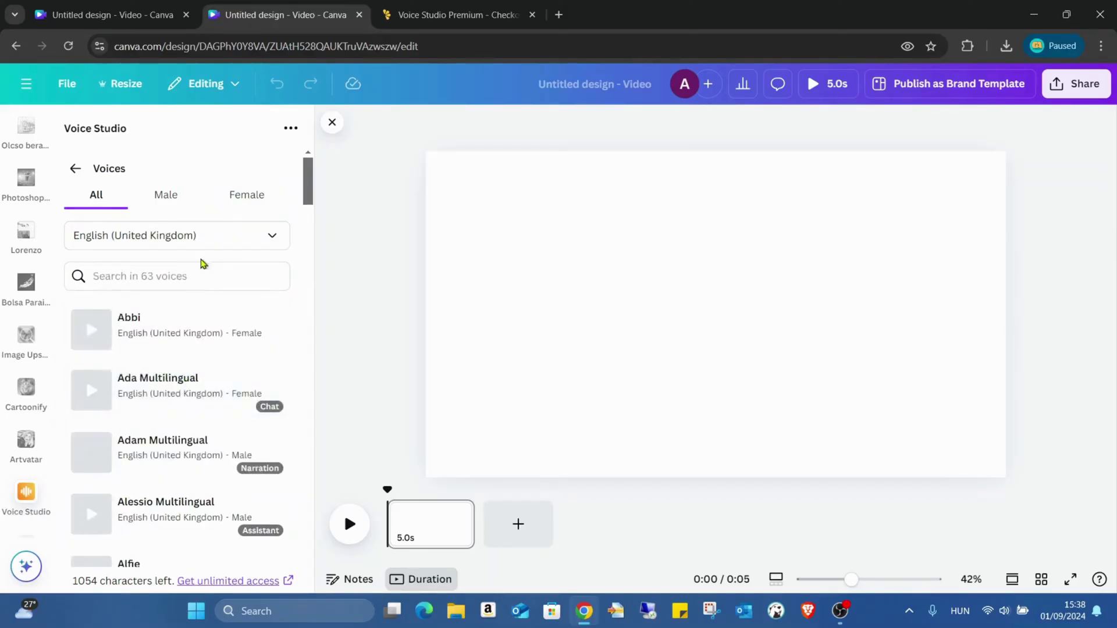
- Preview some of the UK English voices, select Alfie and return to the main Voice Studio settings
left_click(95, 332)
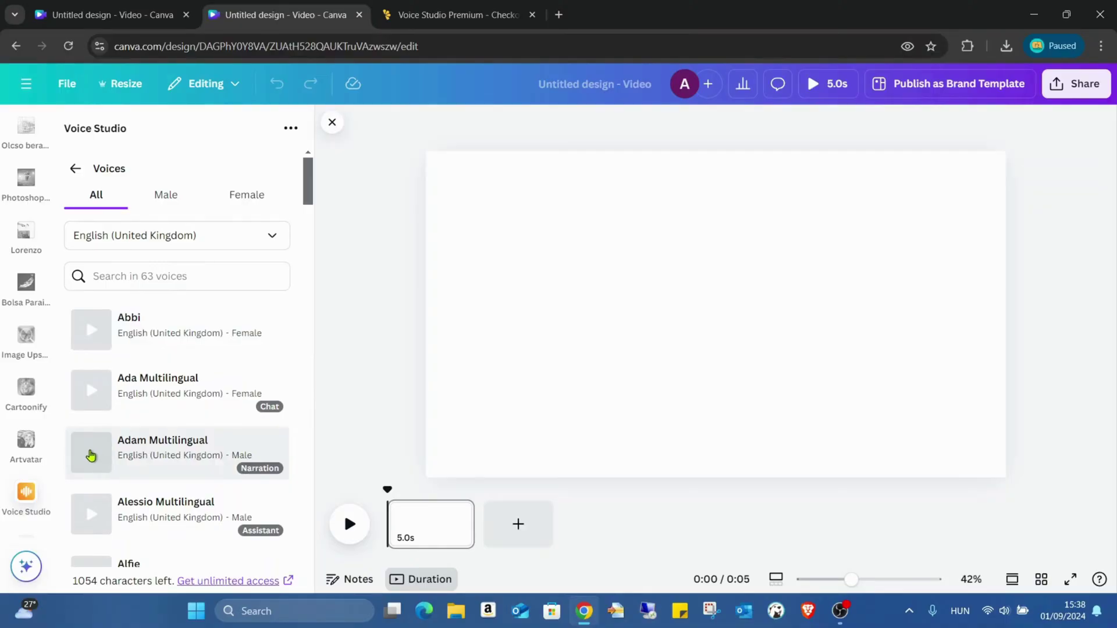
scroll(99, 430, "down", 3)
scroll(175, 390, "up", 2)
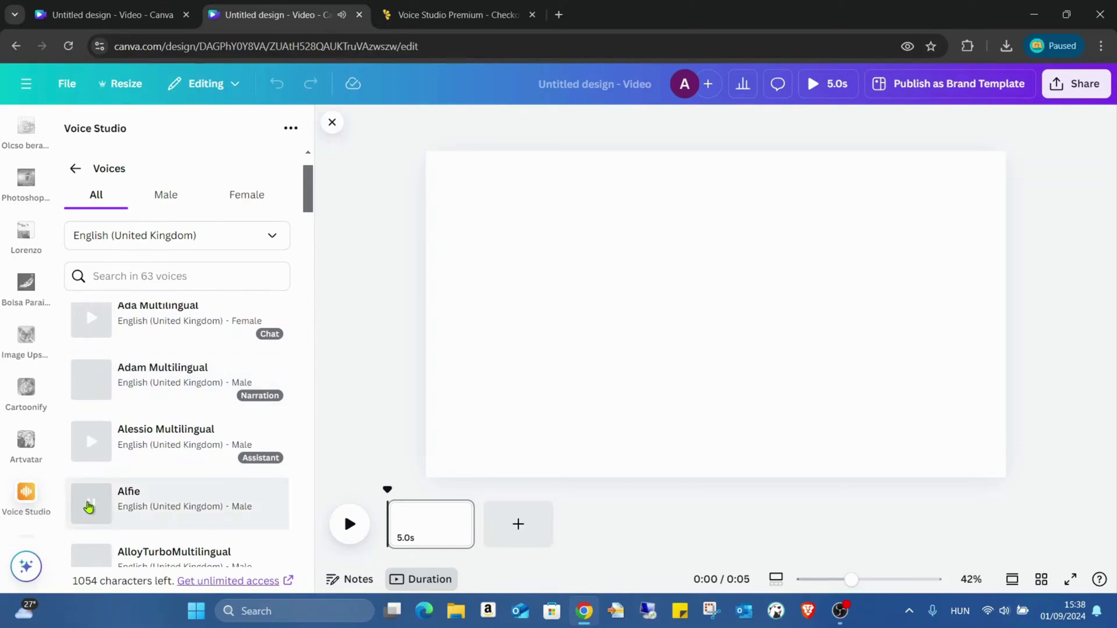
left_click(188, 506)
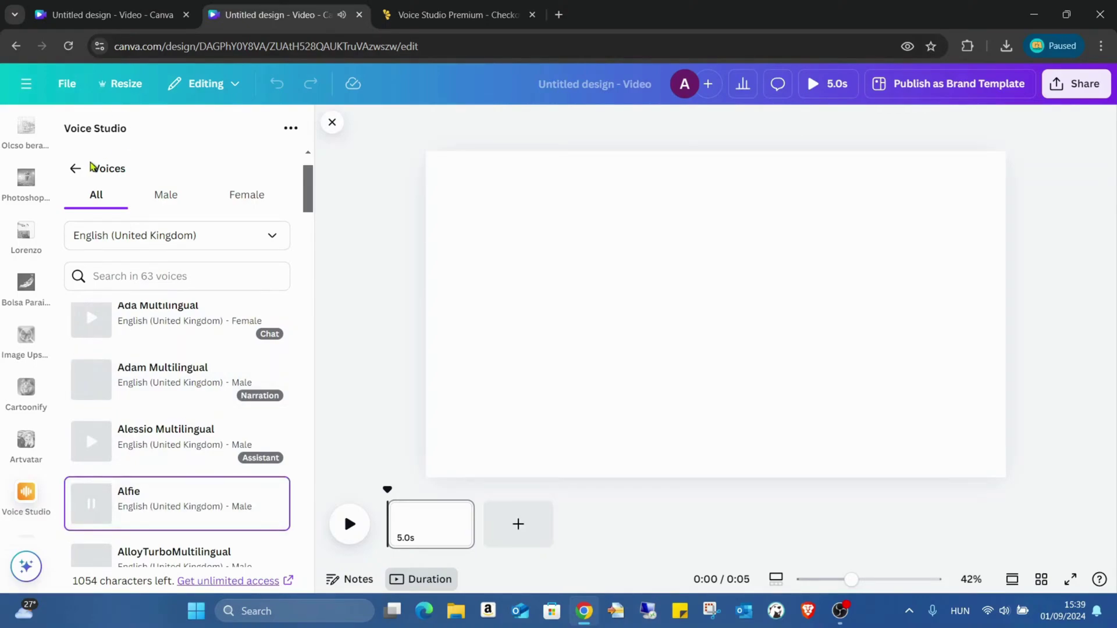
left_click(75, 168)
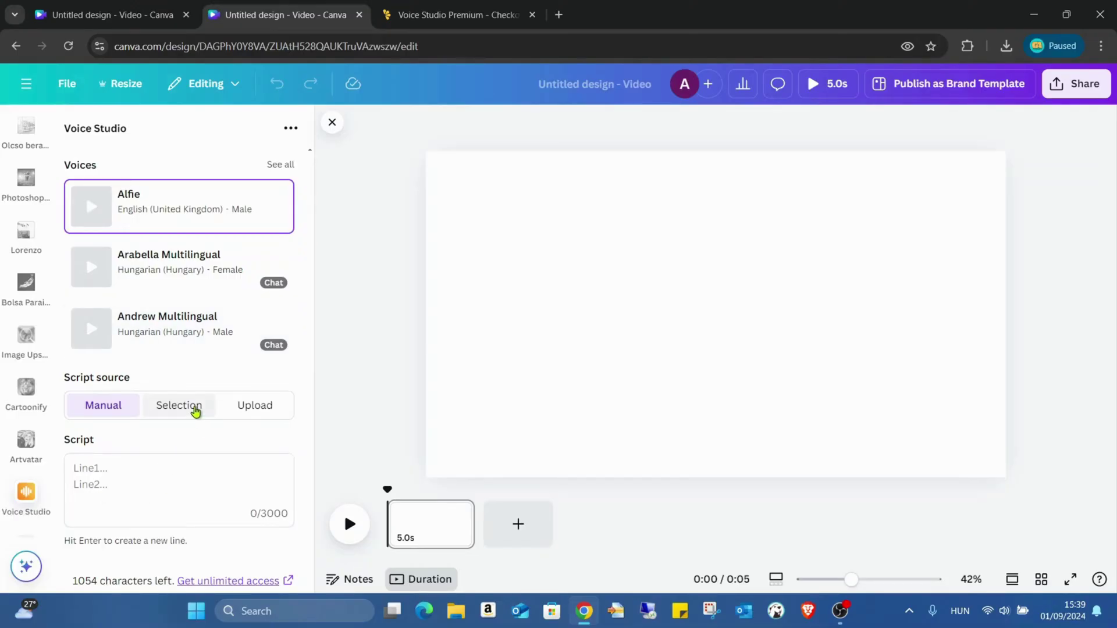
- View the Selection script source option and switch the source back to Manual
left_click(200, 412)
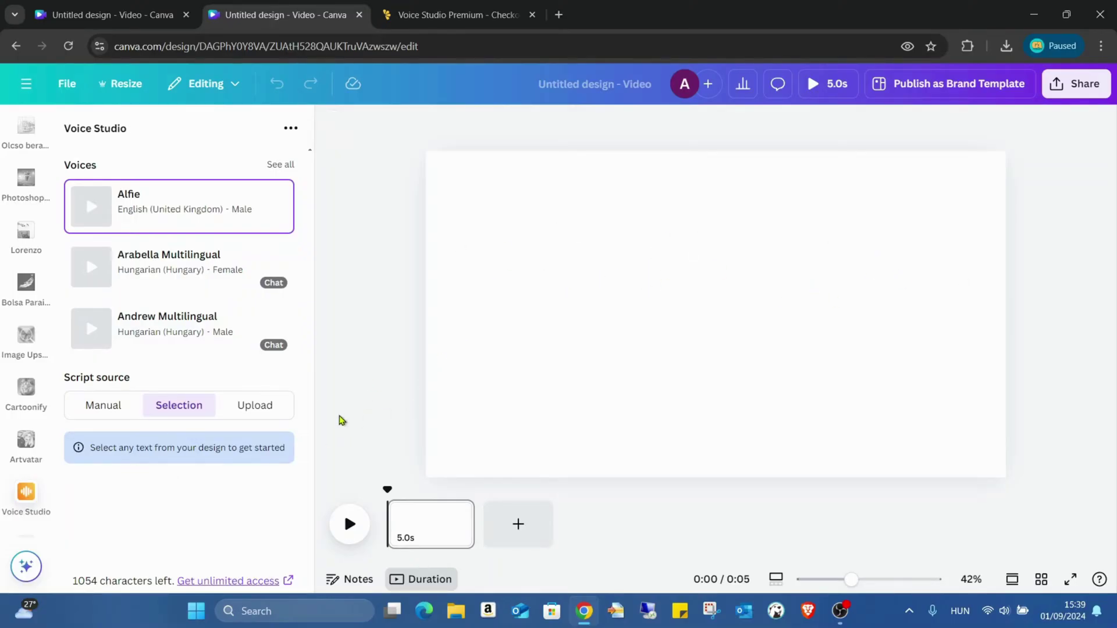
left_click(124, 403)
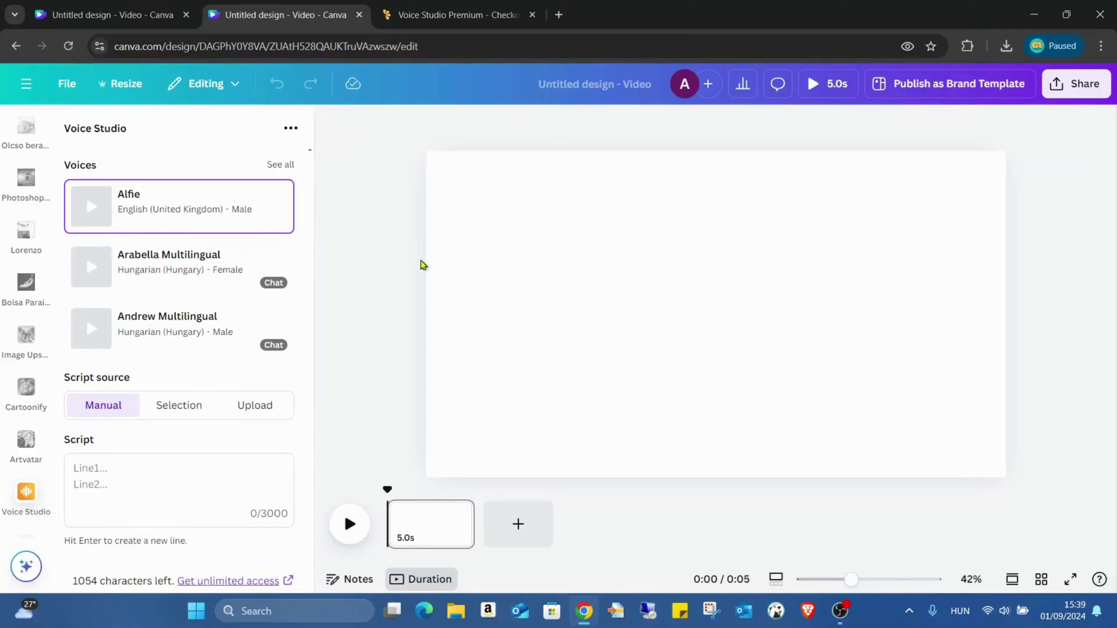
- Review the monthly and annual plans on the Voice Studio Premium checkout page, and close that page
left_click(474, 7)
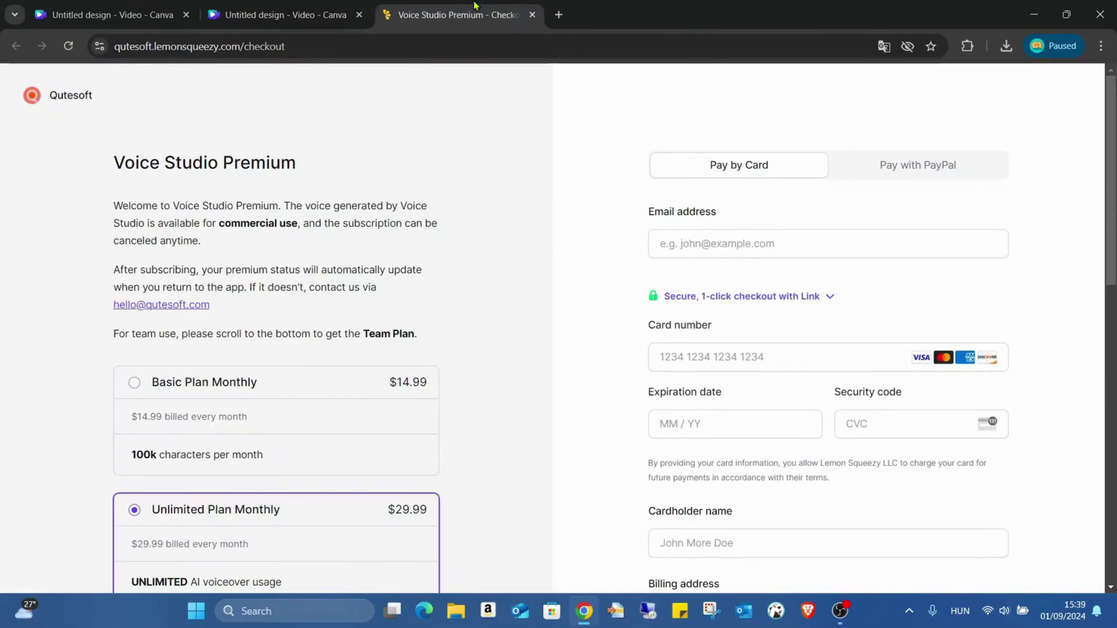
scroll(545, 186, "down", 1)
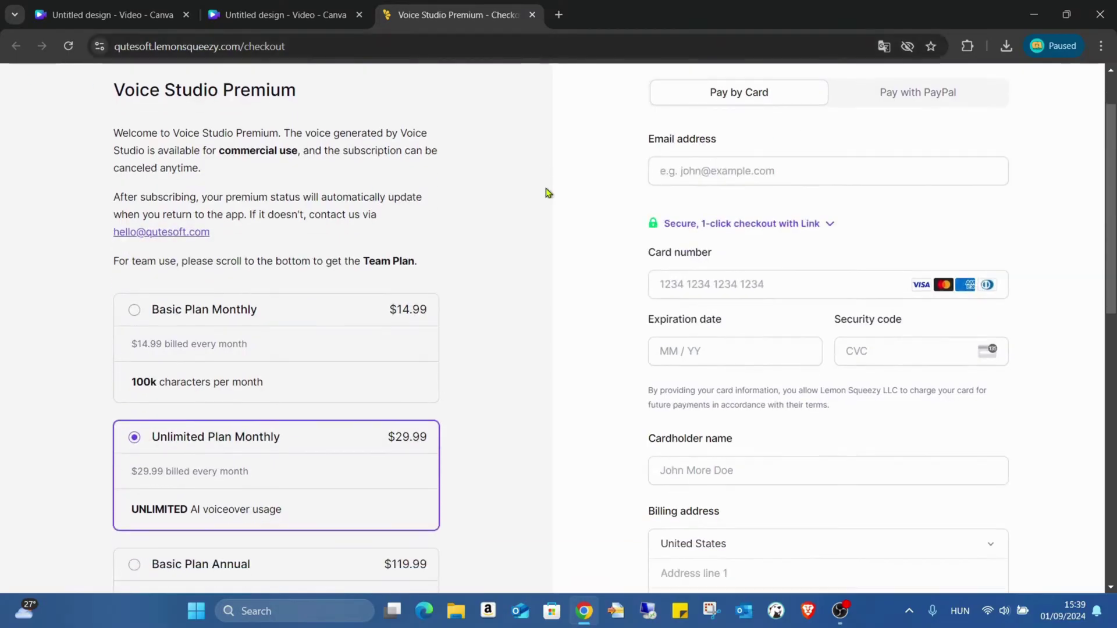
scroll(547, 189, "up", 1)
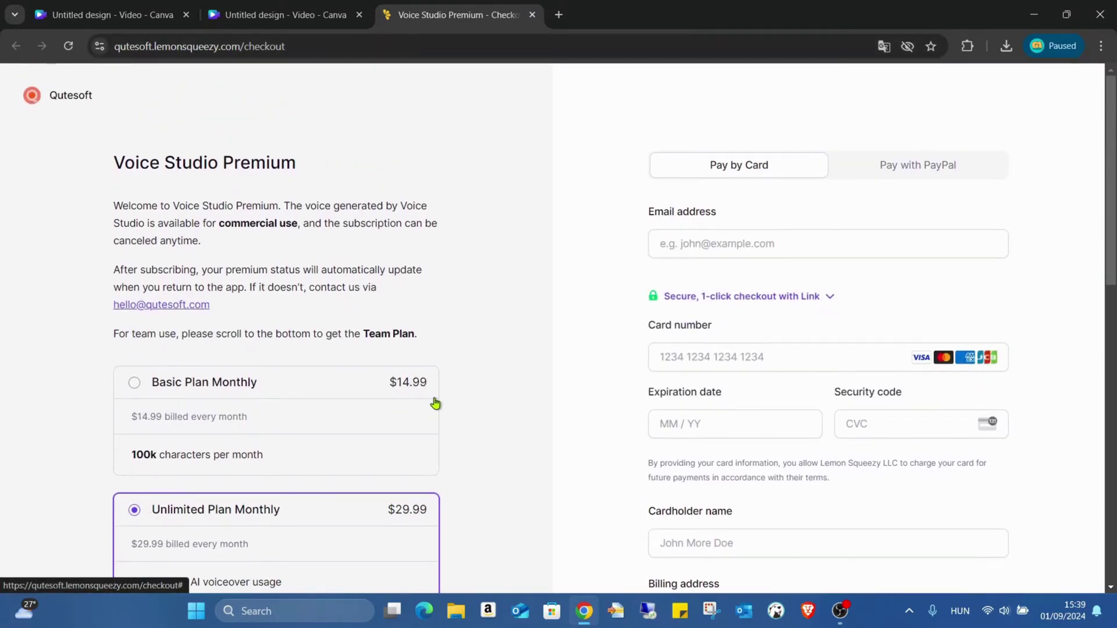
scroll(498, 285, "down", 1)
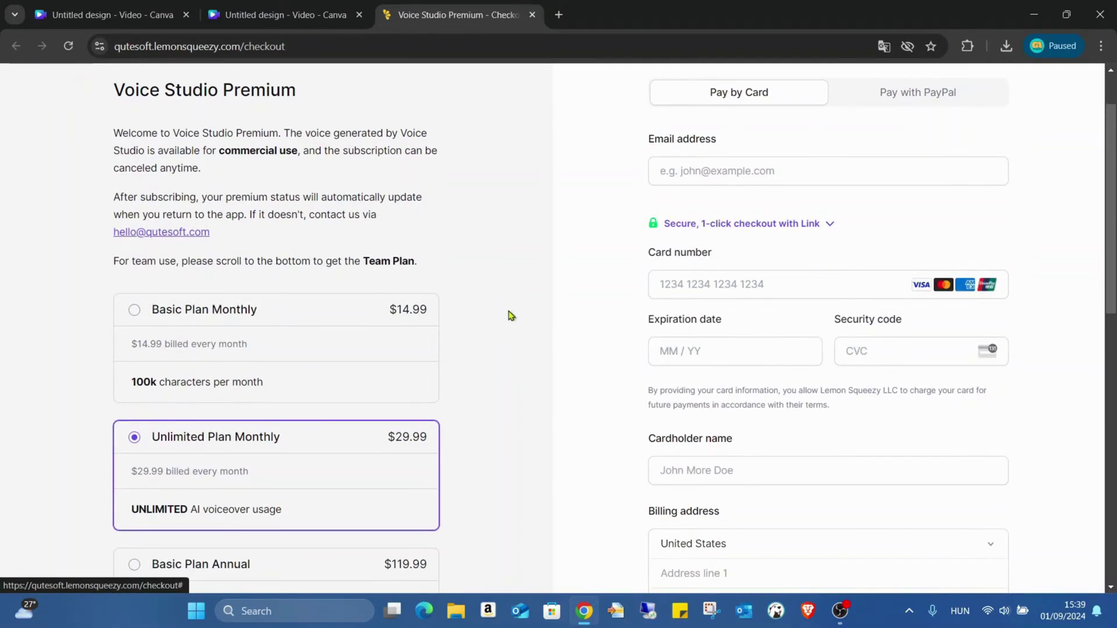
scroll(511, 315, "down", 1)
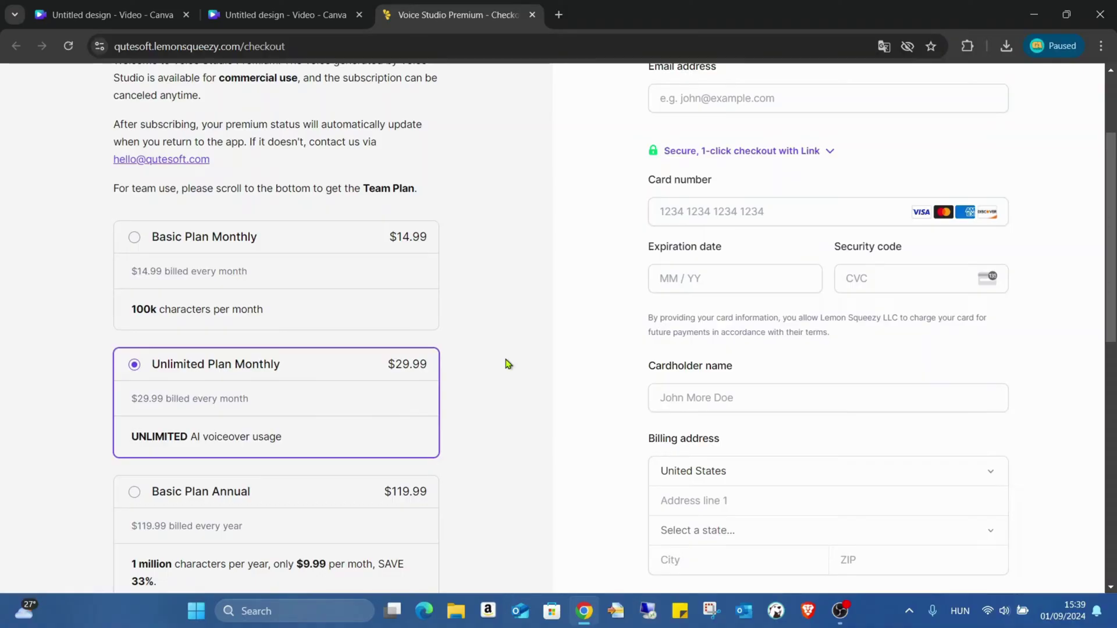
scroll(508, 363, "up", 2)
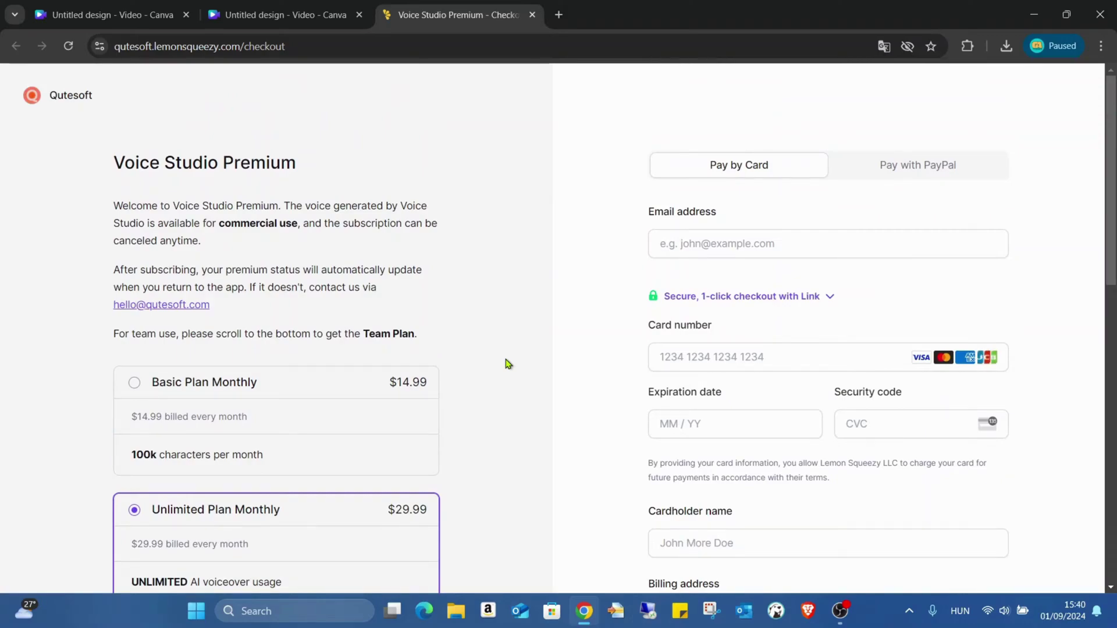
left_click(531, 15)
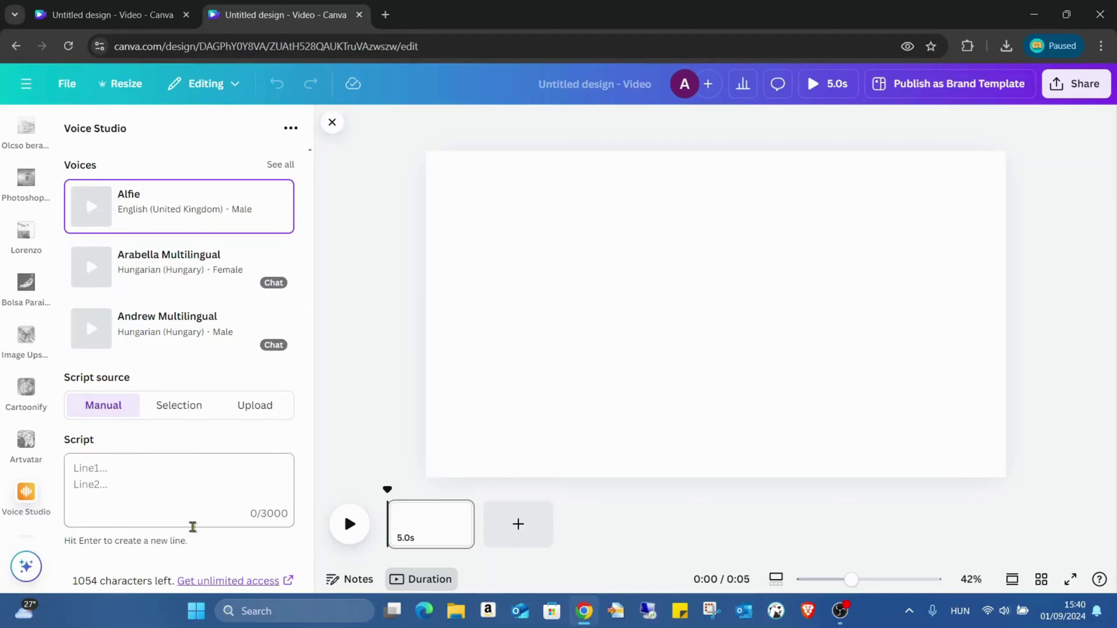
- Write the script with blank lines between: "Hello guys", "welcome back to my channel", "today i will going to teach you how to create a vocieover video"
left_click(234, 474)
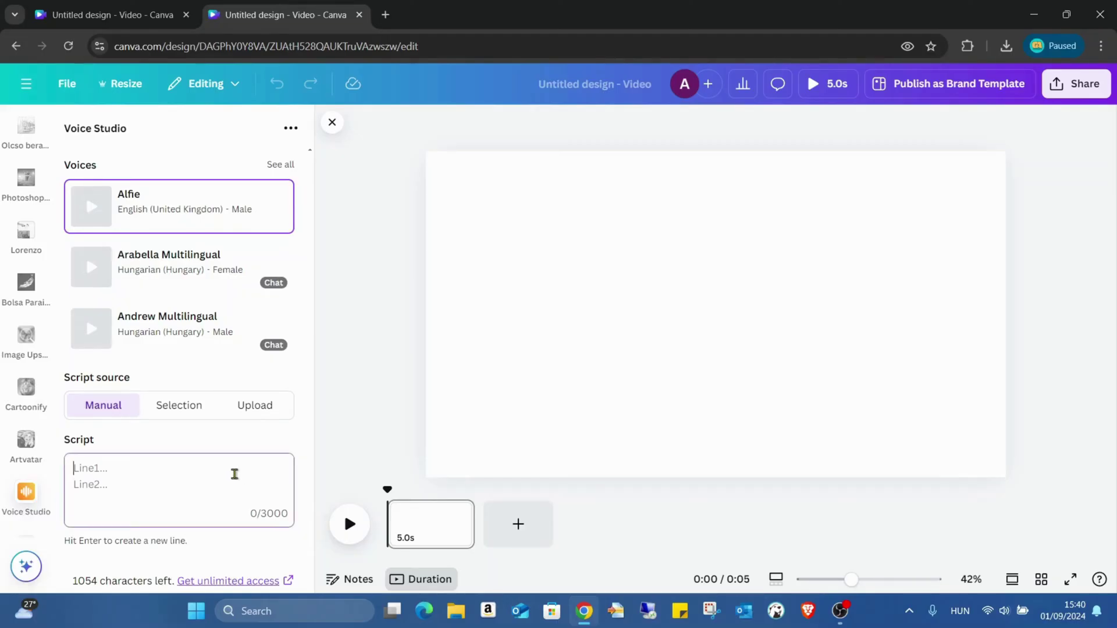
type("He")
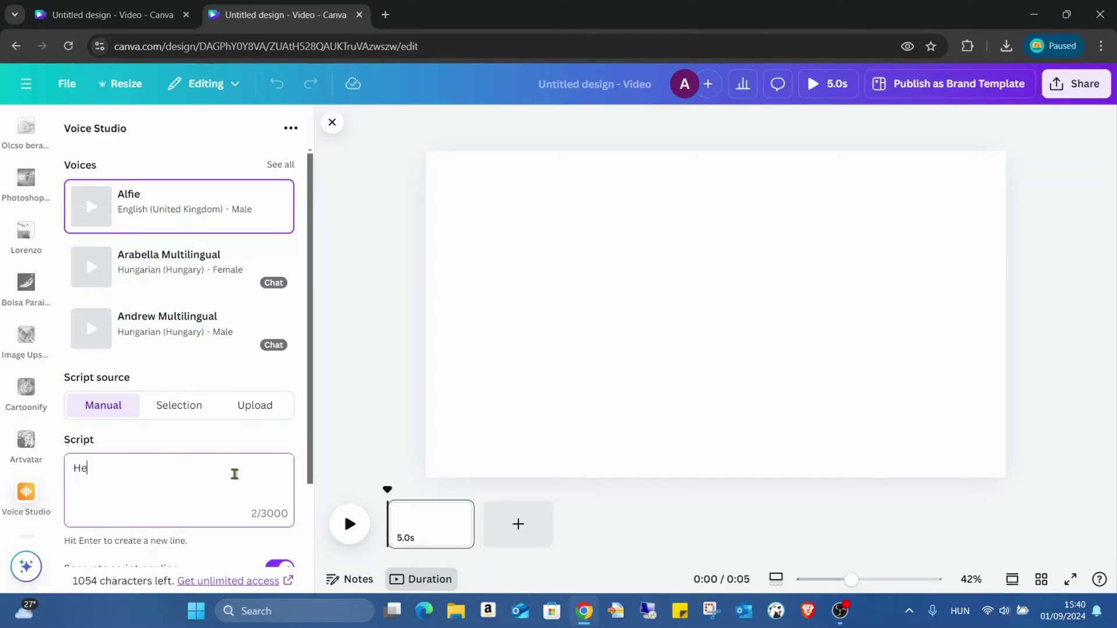
type("llo guys")
key("Return")
key("Return")
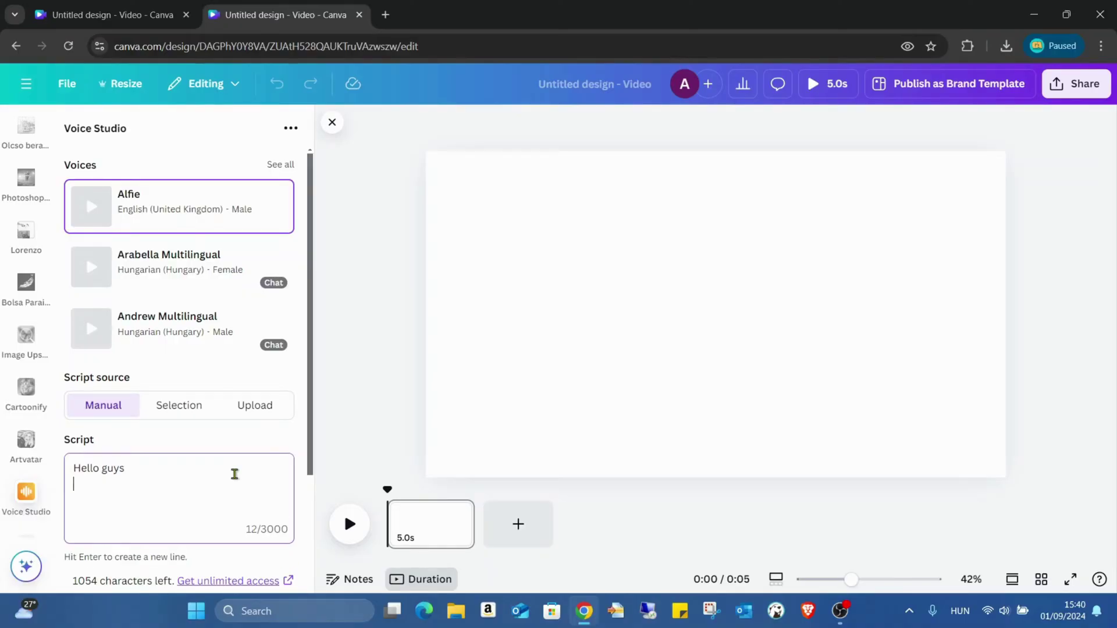
type("welcome ba")
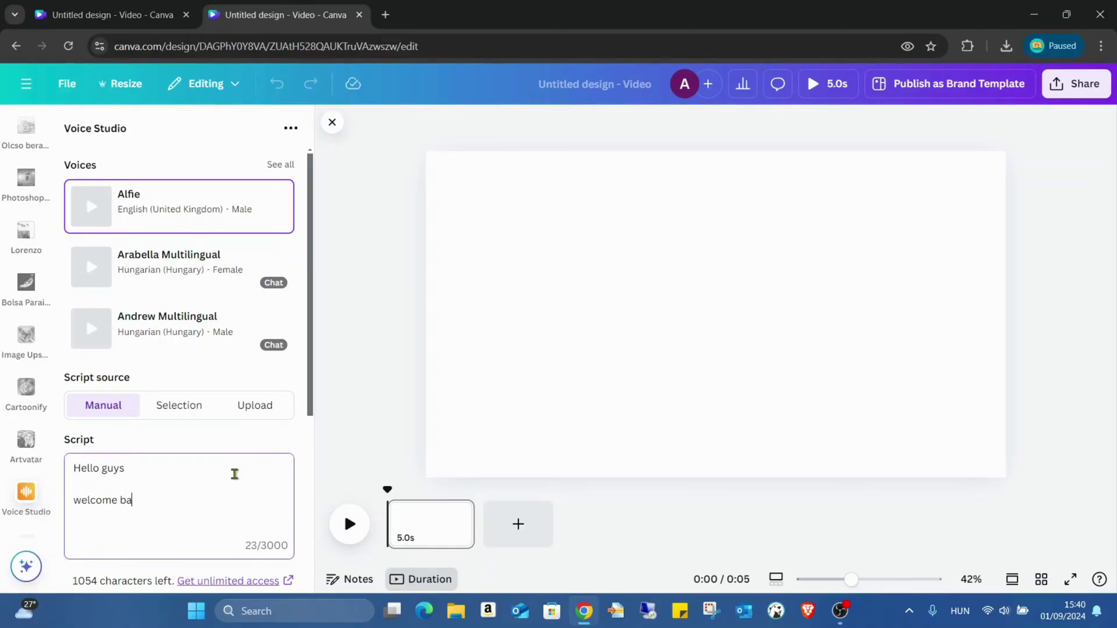
type("ck to my channel")
key("Return")
key("Return")
type("to")
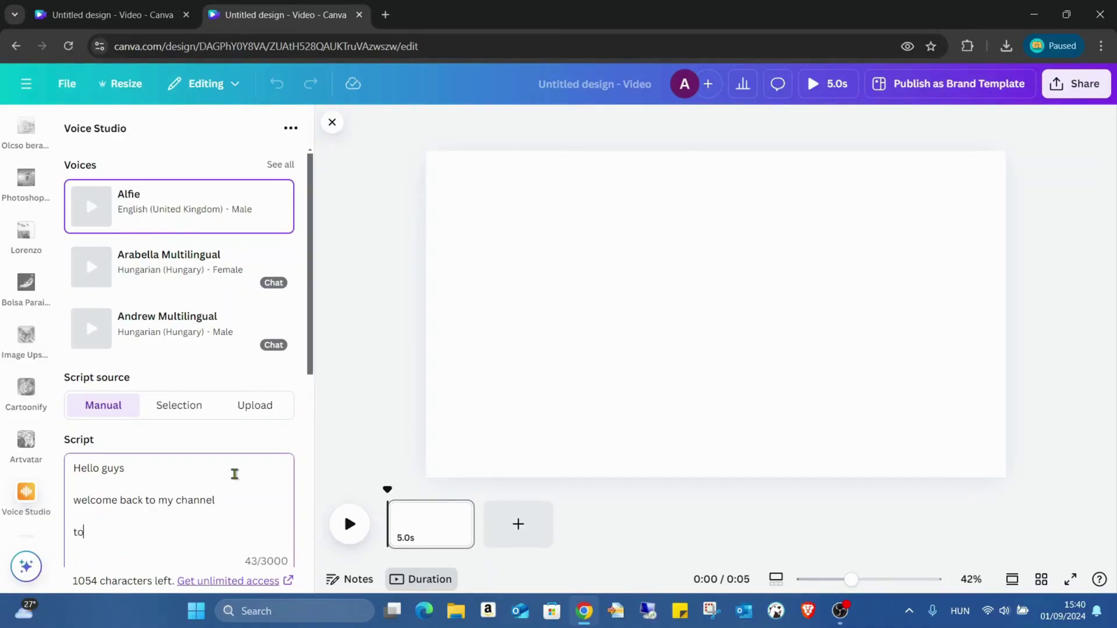
type("day i will going to teach ")
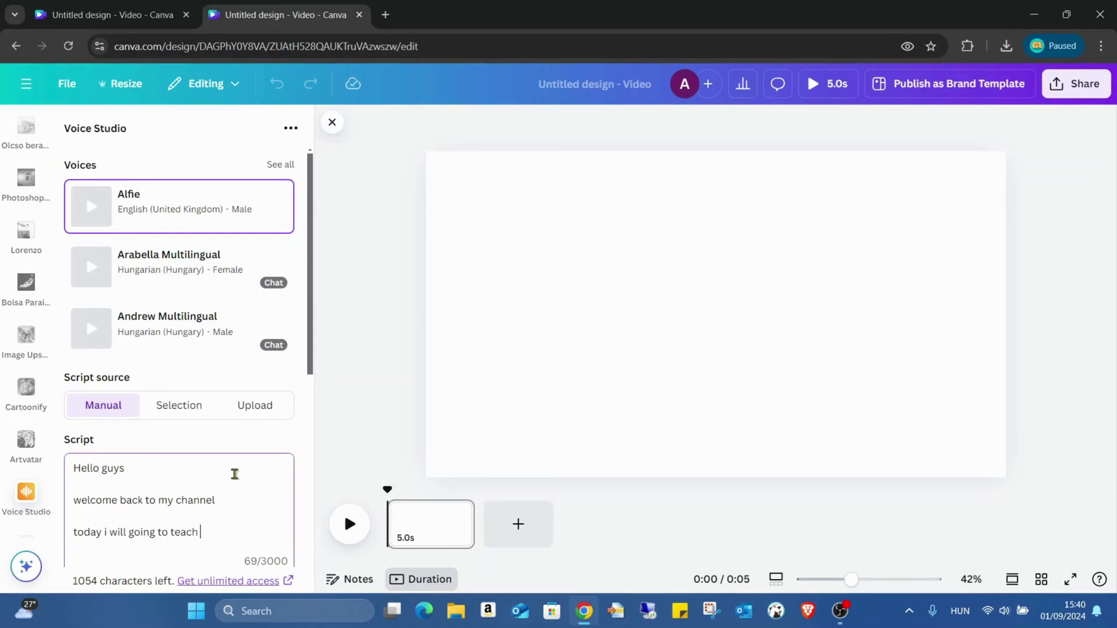
type("you how to create a voci")
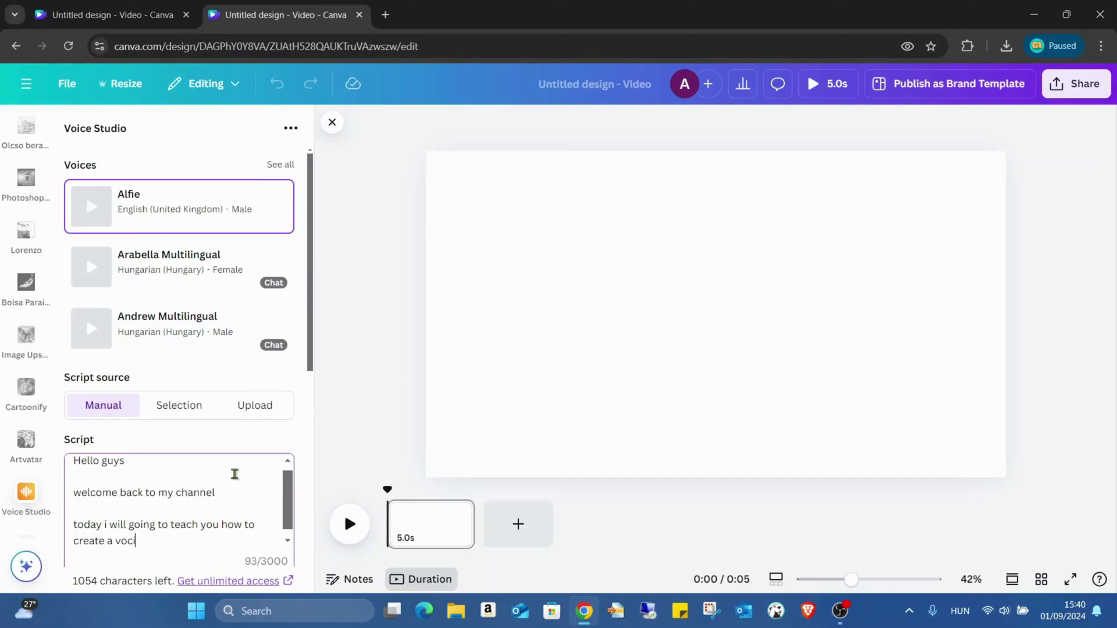
type("eover video")
- Review the separate script lines and their voice generation options against the full script
scroll(234, 474, "down", 5)
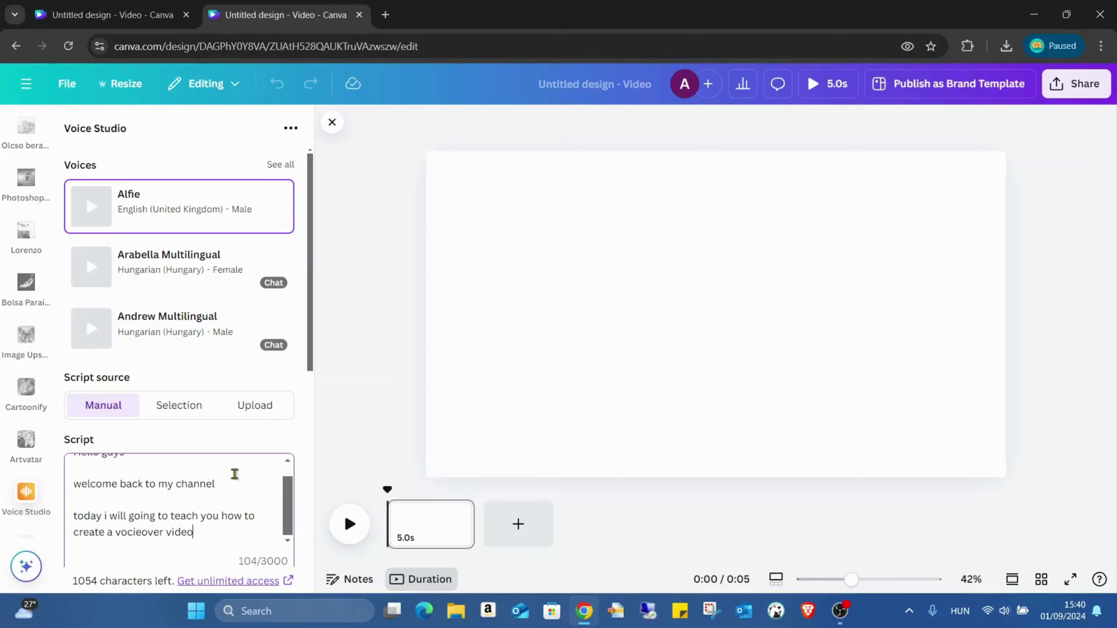
scroll(213, 406, "down", 3)
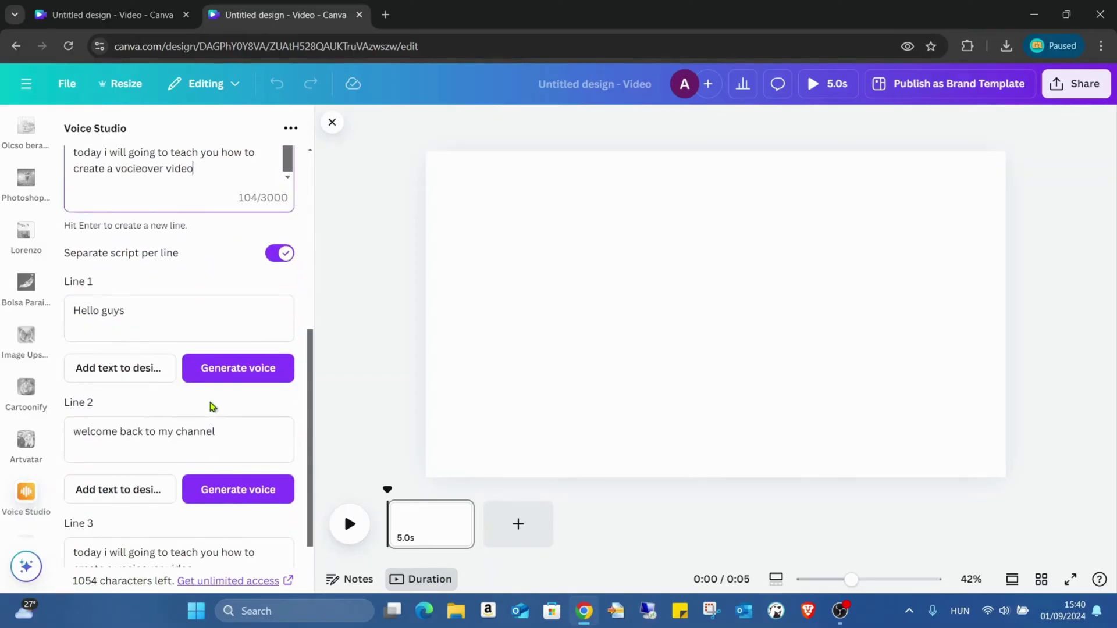
scroll(209, 401, "down", 2)
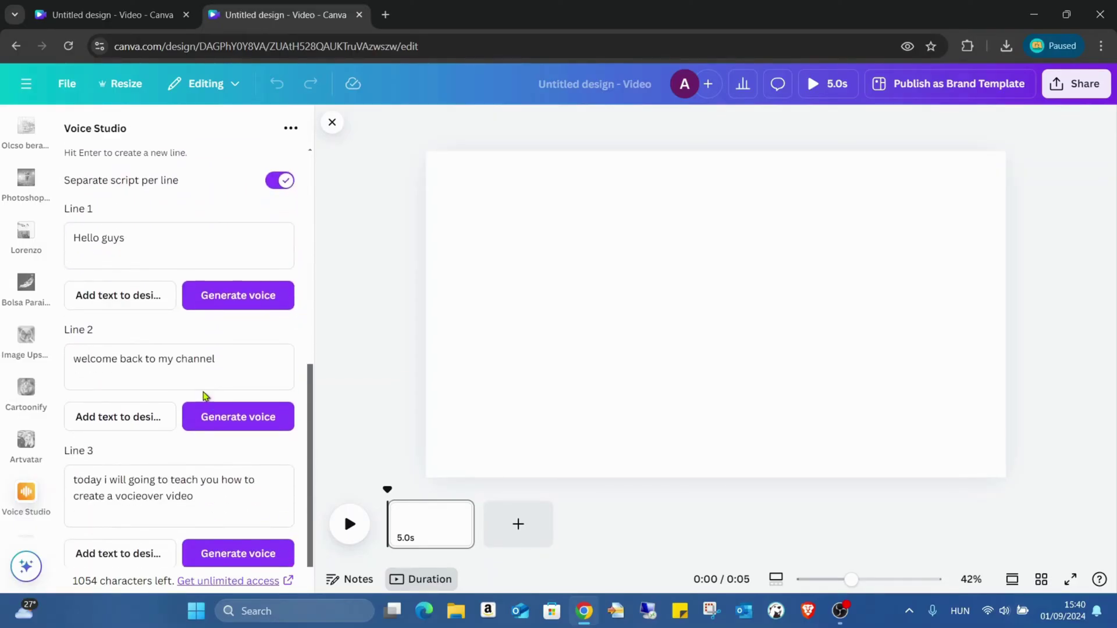
scroll(163, 320, "up", 2)
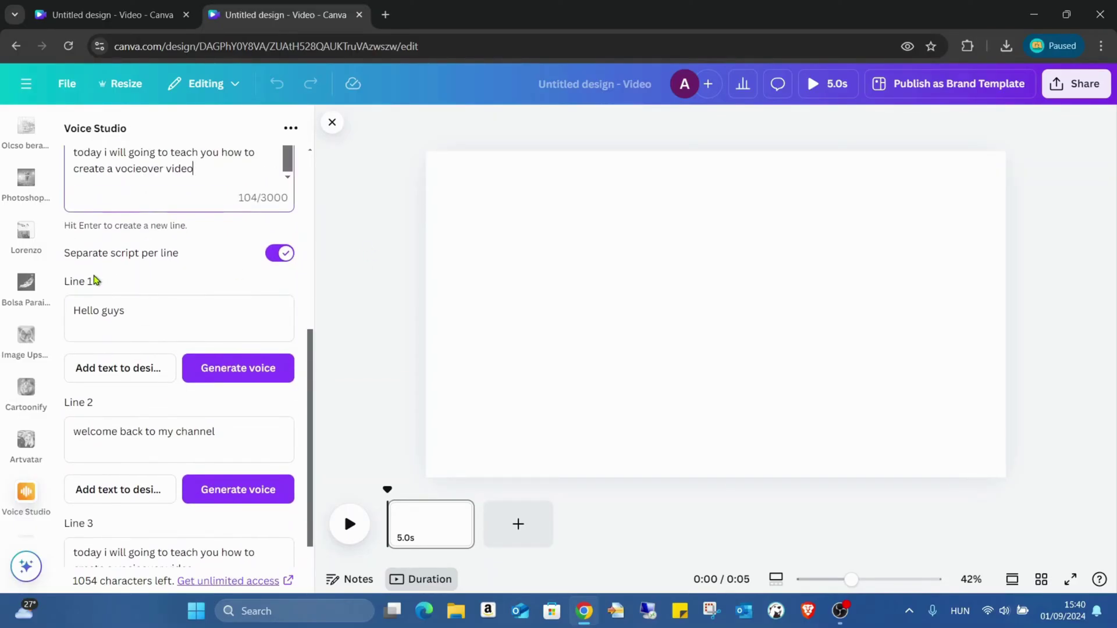
scroll(245, 291, "up", 3)
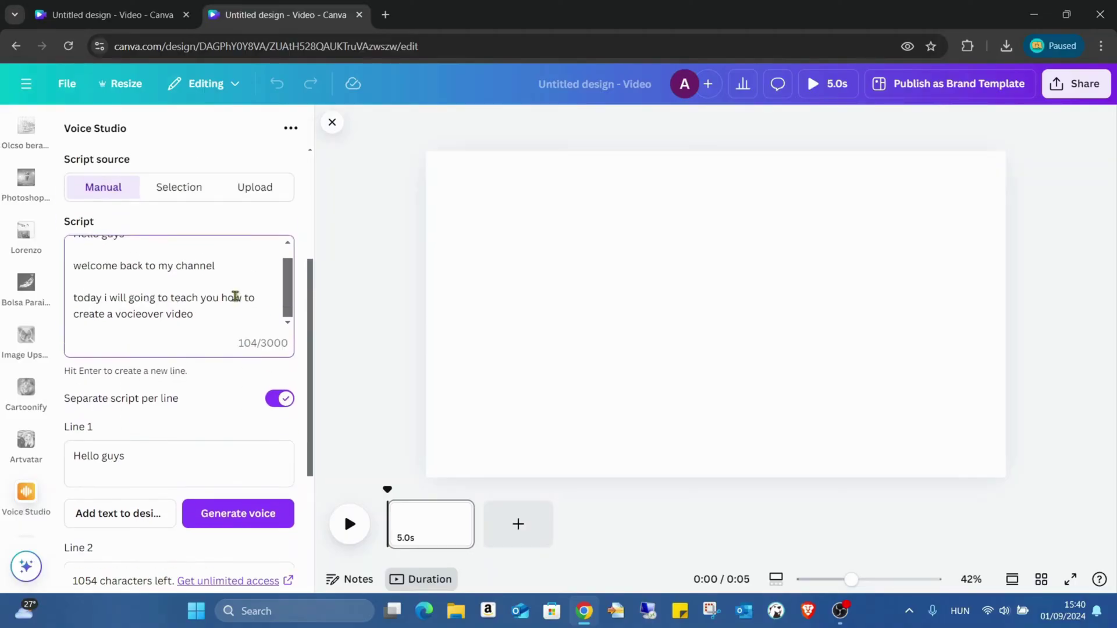
scroll(209, 288, "up", 2)
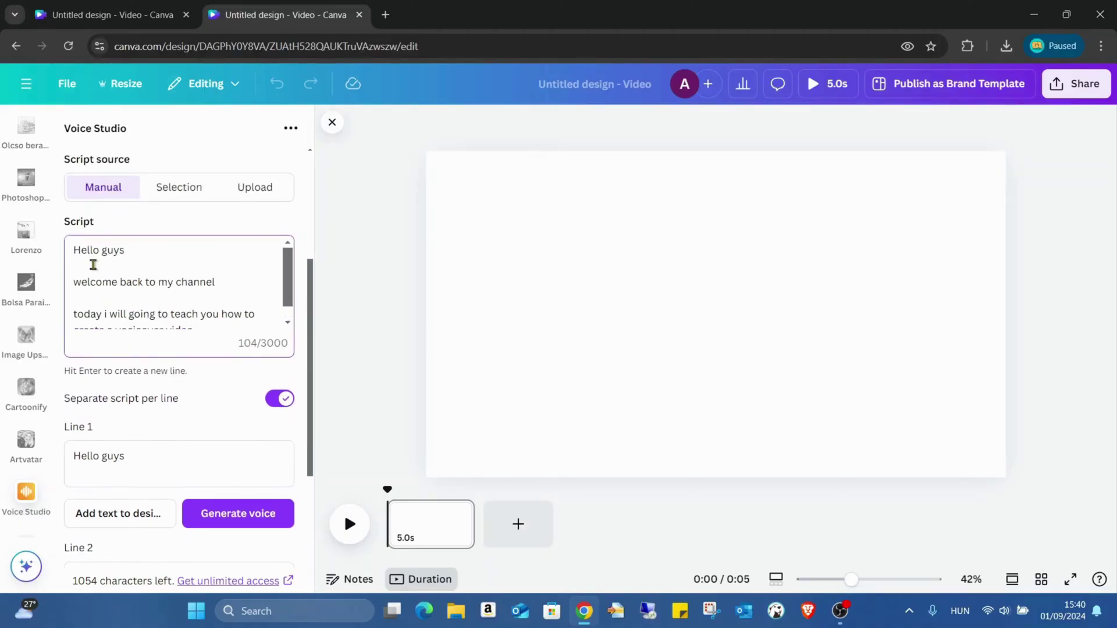
- Add the Line 1 text to the first page of the design and widen its text box across most of the page
scroll(152, 264, "down", 1)
scroll(175, 289, "down", 4)
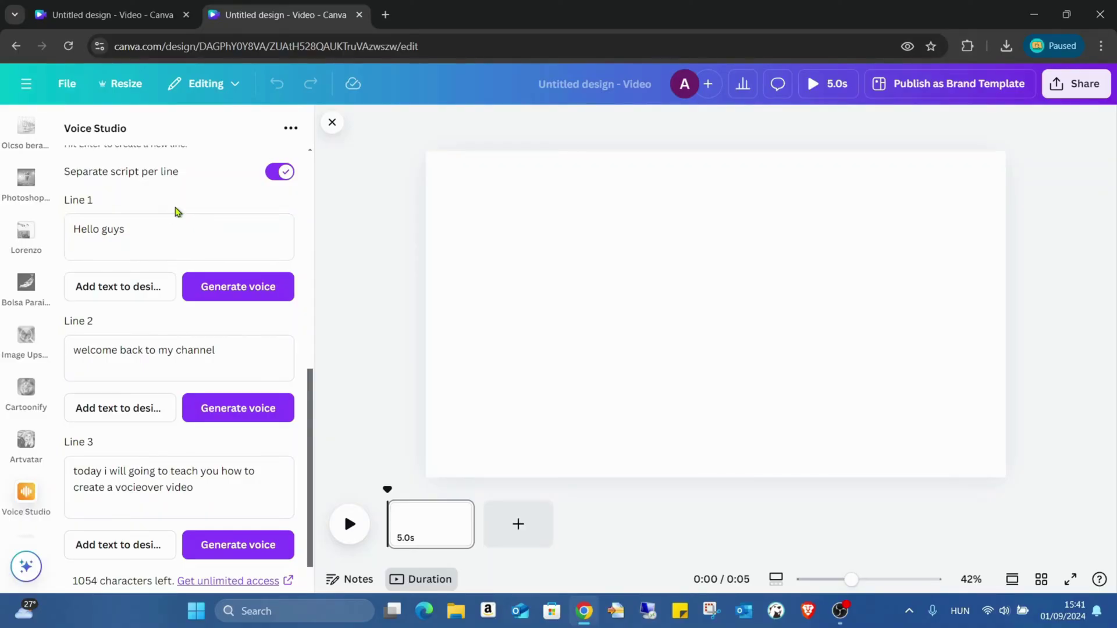
left_click(120, 286)
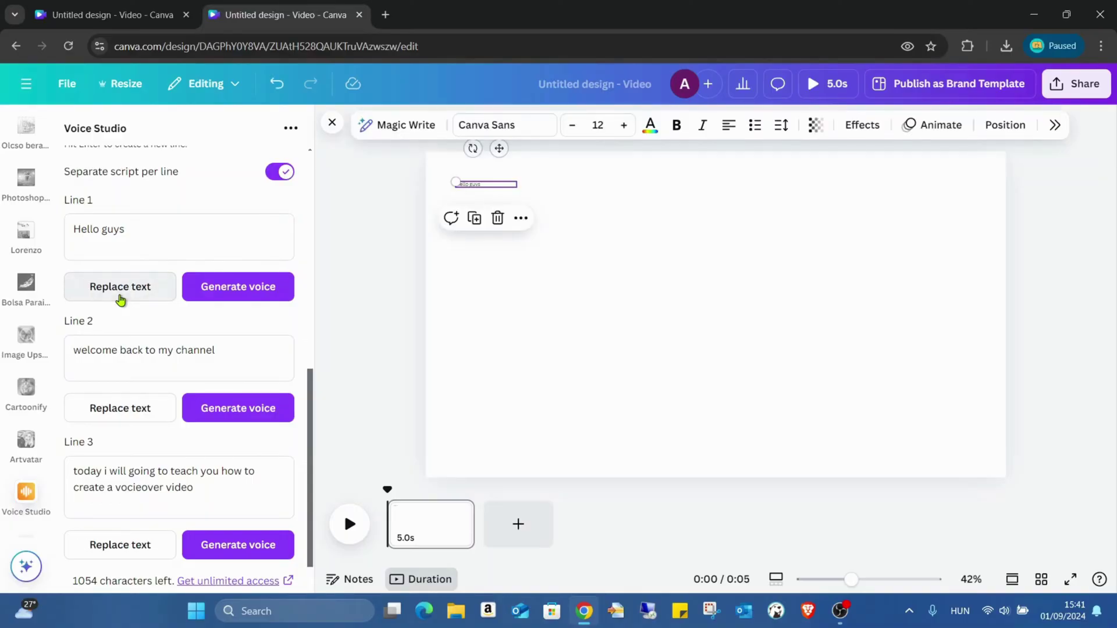
left_click(544, 191)
left_click(511, 188)
left_click_drag(516, 185, 976, 189)
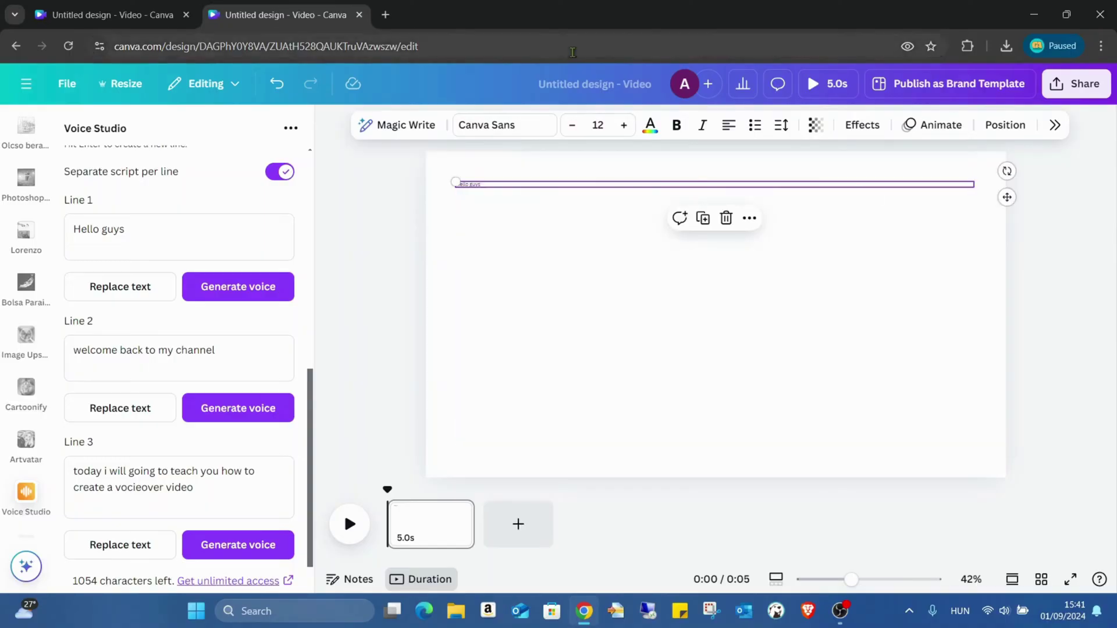
- Set the "Hello guys" text to font size 56 and move it to the vertical middle of the page
left_click(598, 125)
scroll(591, 312, "down", 5)
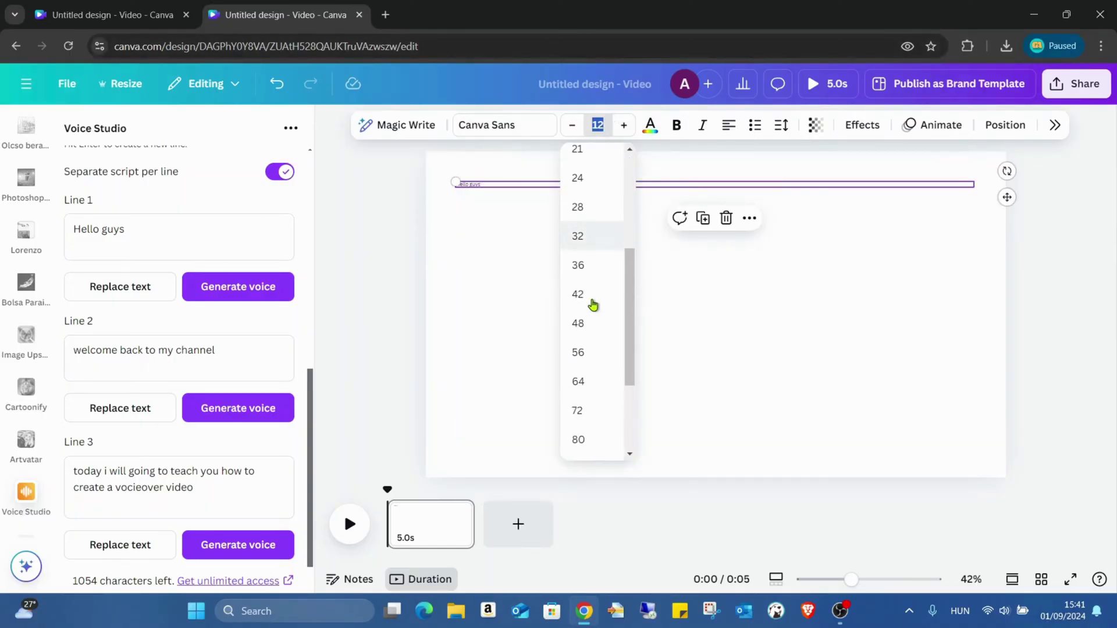
left_click(591, 358)
left_click(769, 279)
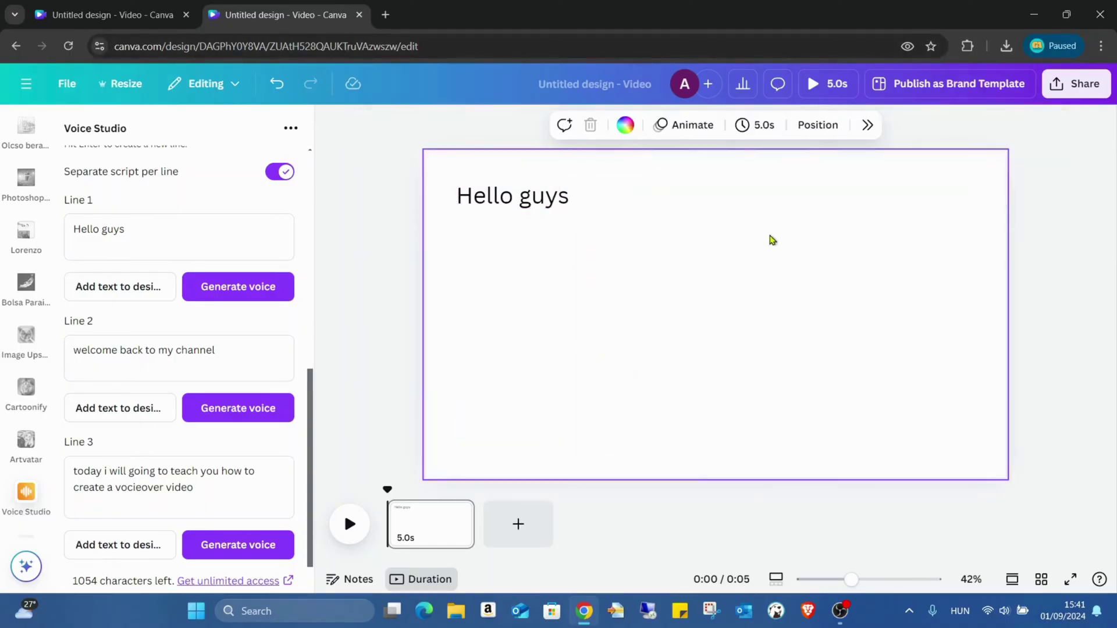
left_click_drag(753, 207, 766, 325)
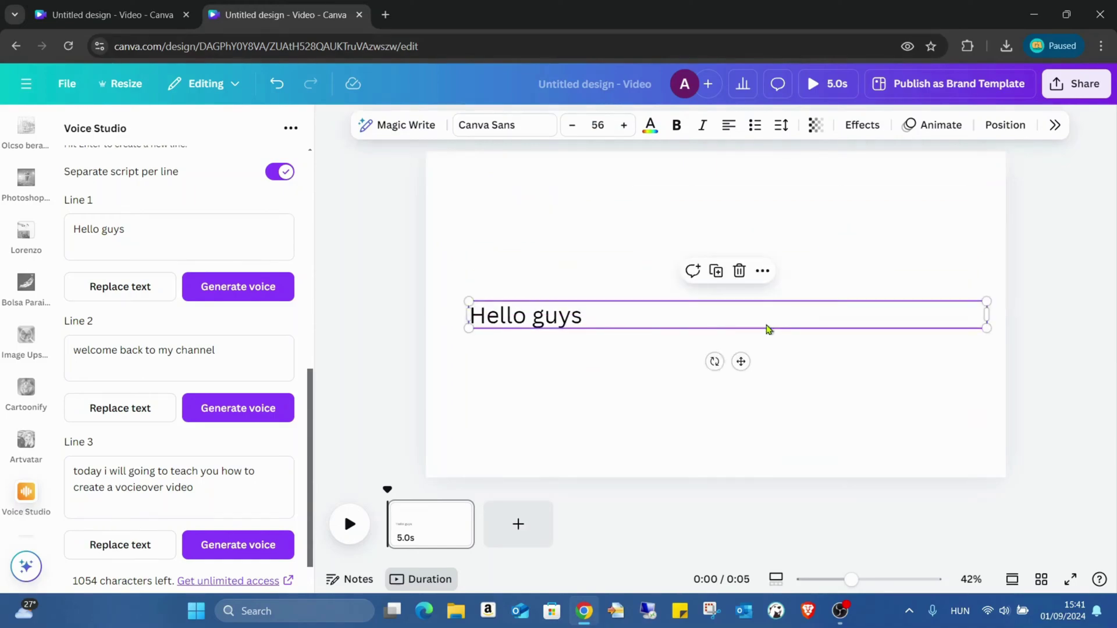
- Generate the voice for Line 1 and shorten the first page to 2.5 seconds
left_click(271, 286)
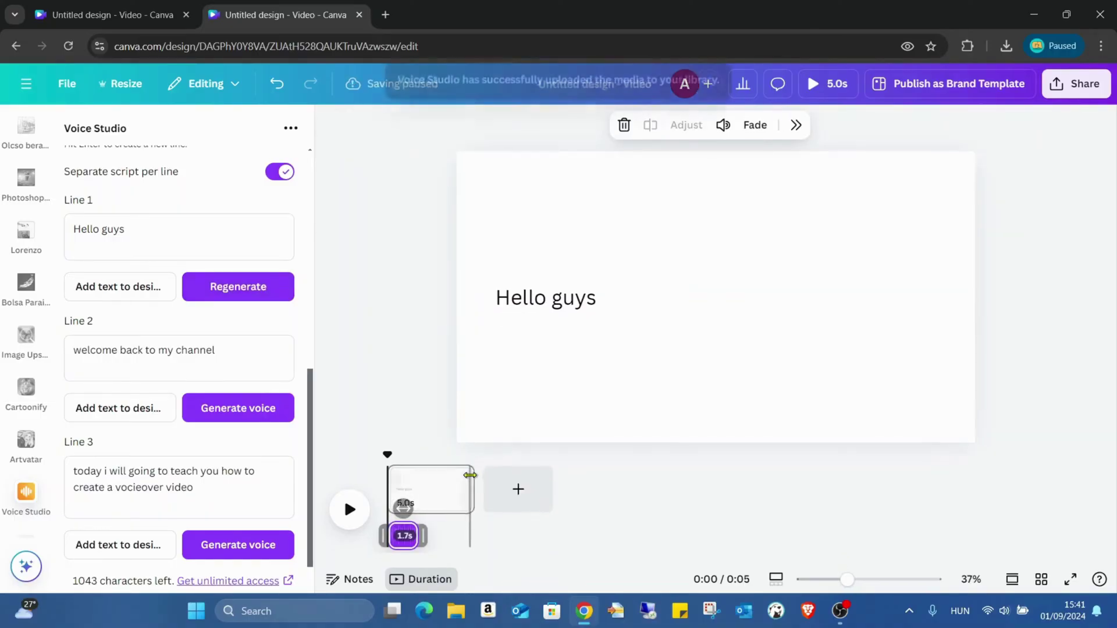
left_click_drag(463, 494, 425, 484)
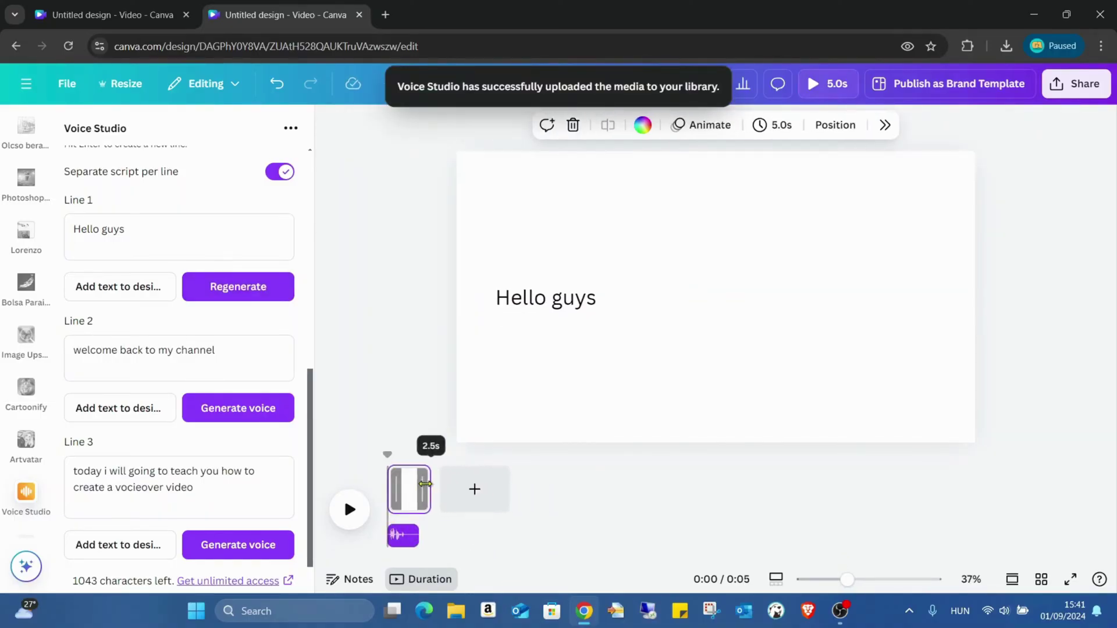
- Add a second page with the Line 2 text and widen its text box across most of the page
left_click(491, 501)
left_click(168, 414)
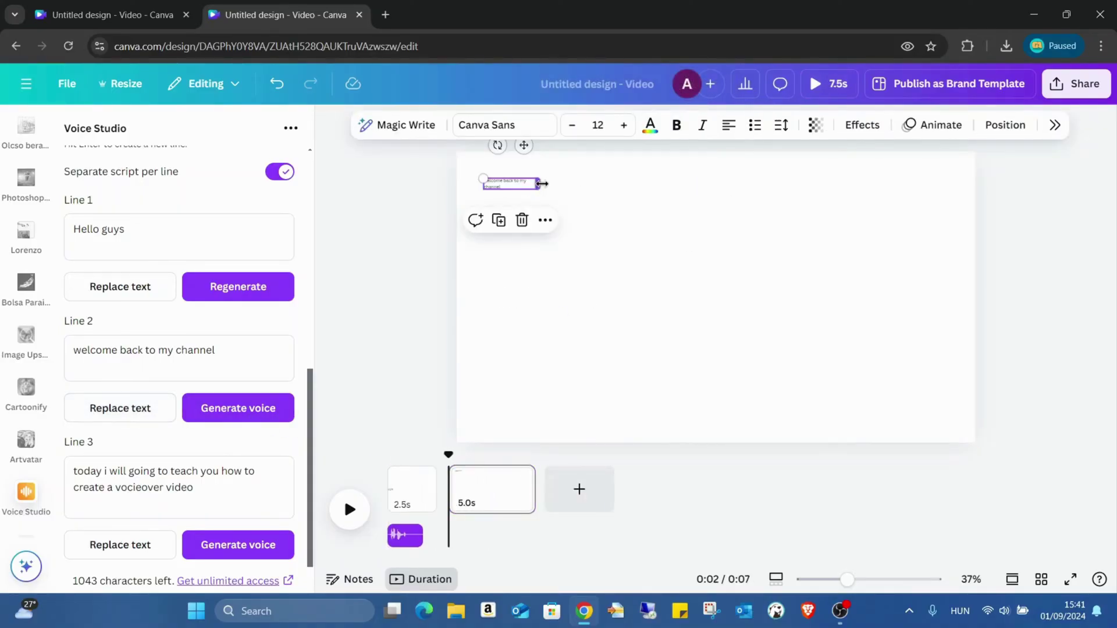
left_click_drag(537, 184, 947, 181)
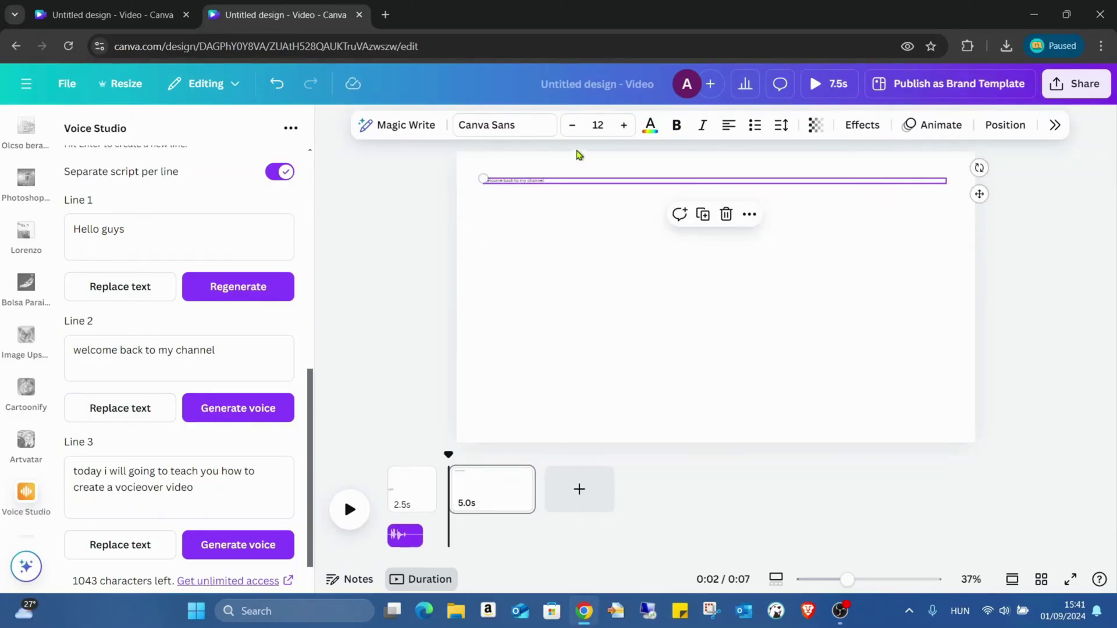
- Set the "welcome back to my channel" text to font size 56 and move it to the vertical middle of the page
left_click(596, 125)
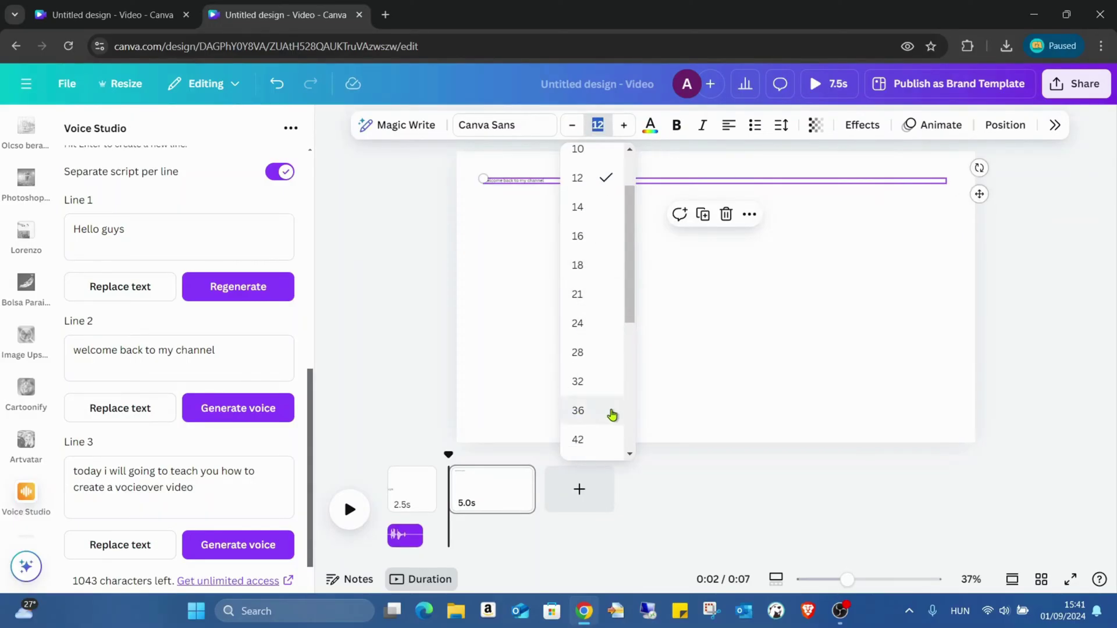
scroll(603, 321, "down", 2)
left_click(598, 353)
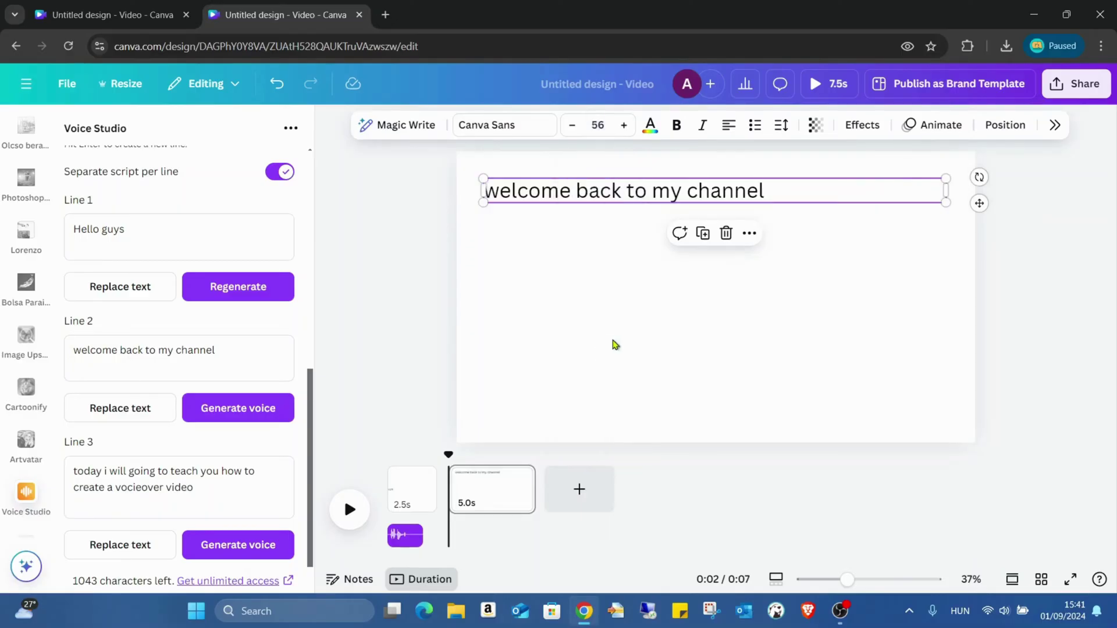
left_click_drag(835, 197, 828, 299)
- Generate the voice for Line 2 on the second page and shorten that page to 2.5 seconds
left_click(419, 500)
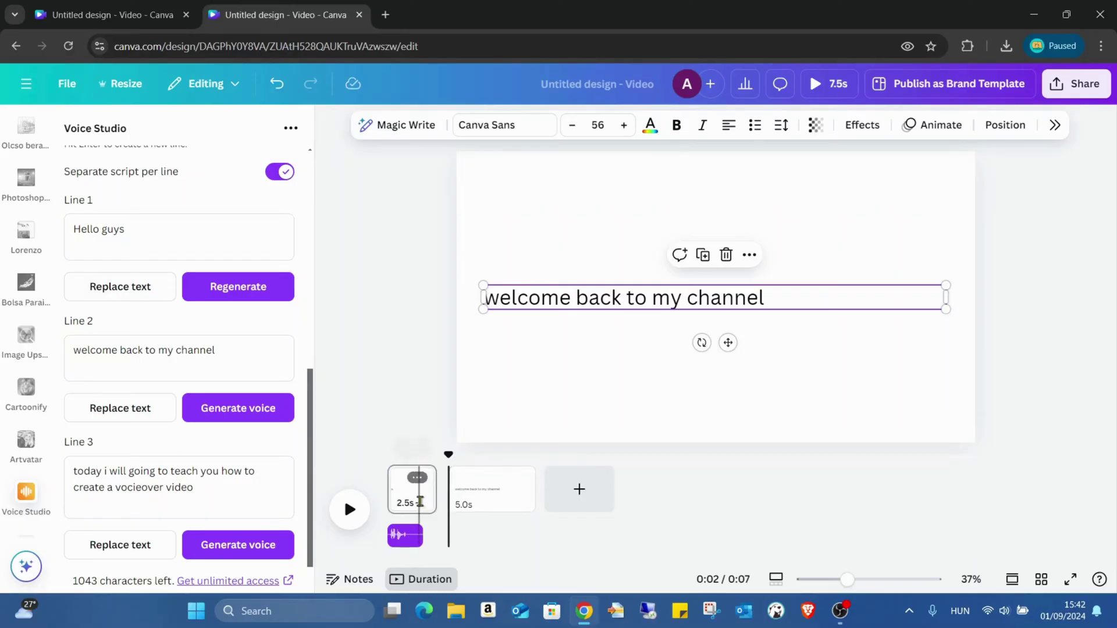
left_click(600, 304)
left_click(463, 488)
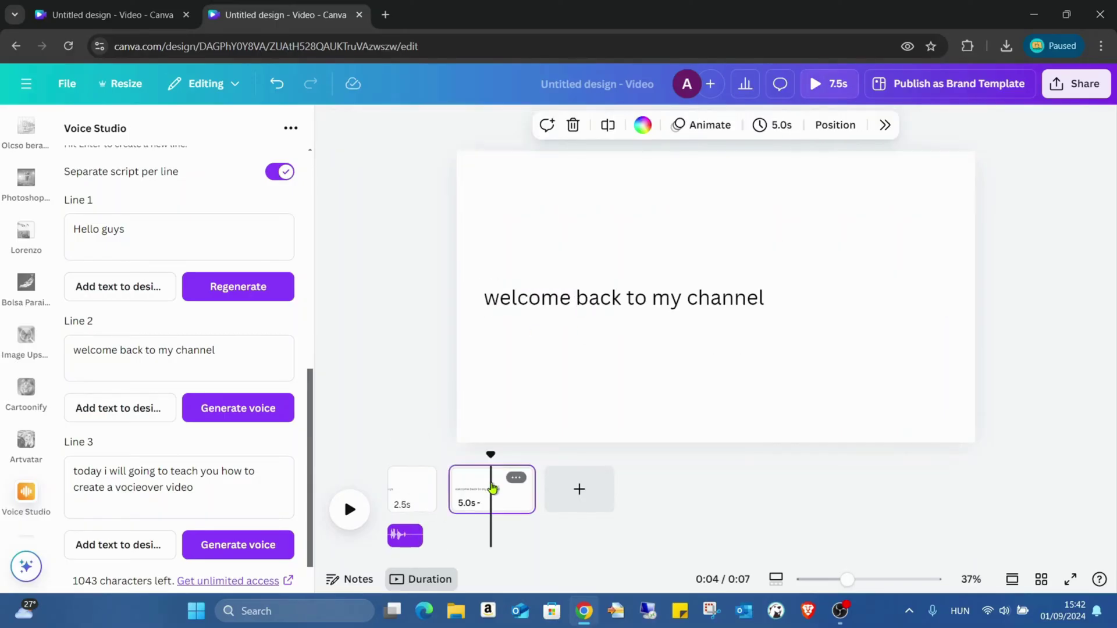
left_click(253, 420)
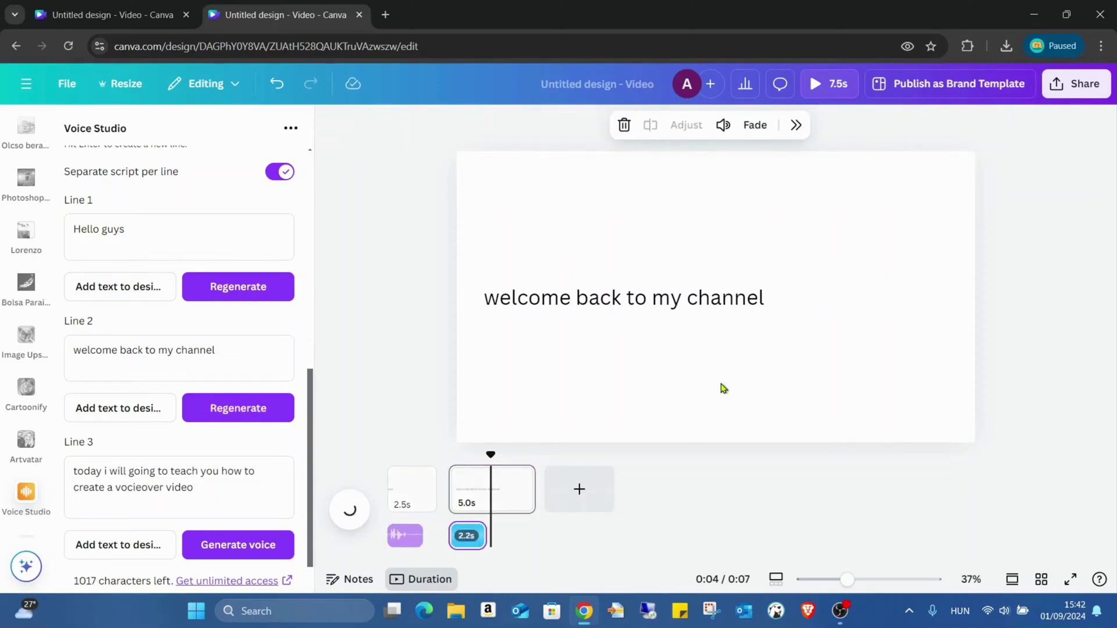
left_click_drag(534, 494, 494, 483)
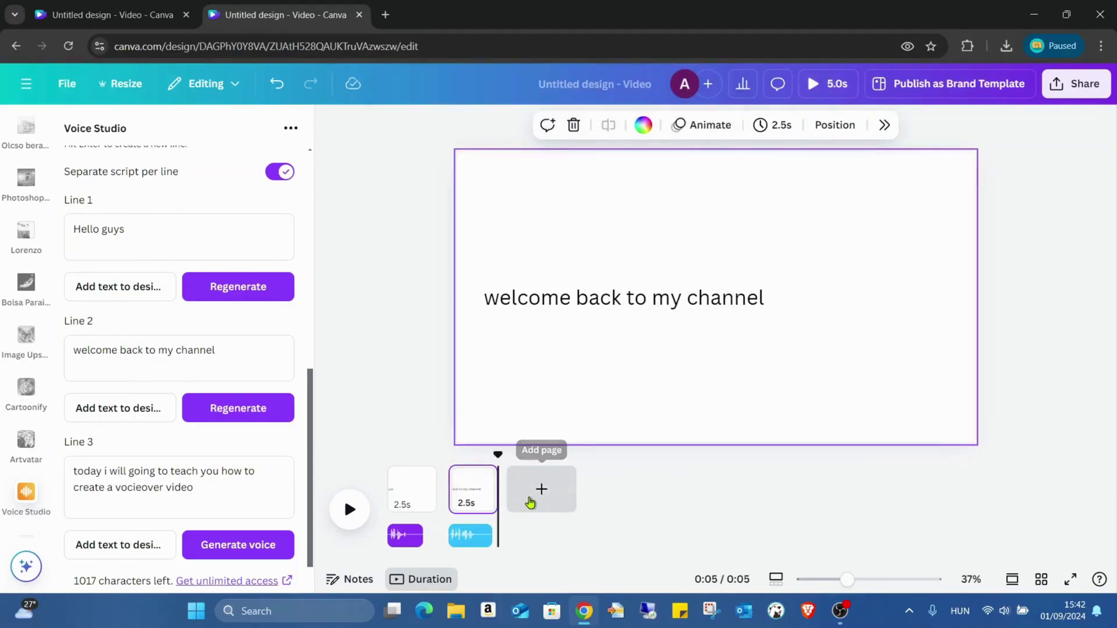
- Add a third page with the Line 3 text and widen its text box across most of the page
left_click(530, 499)
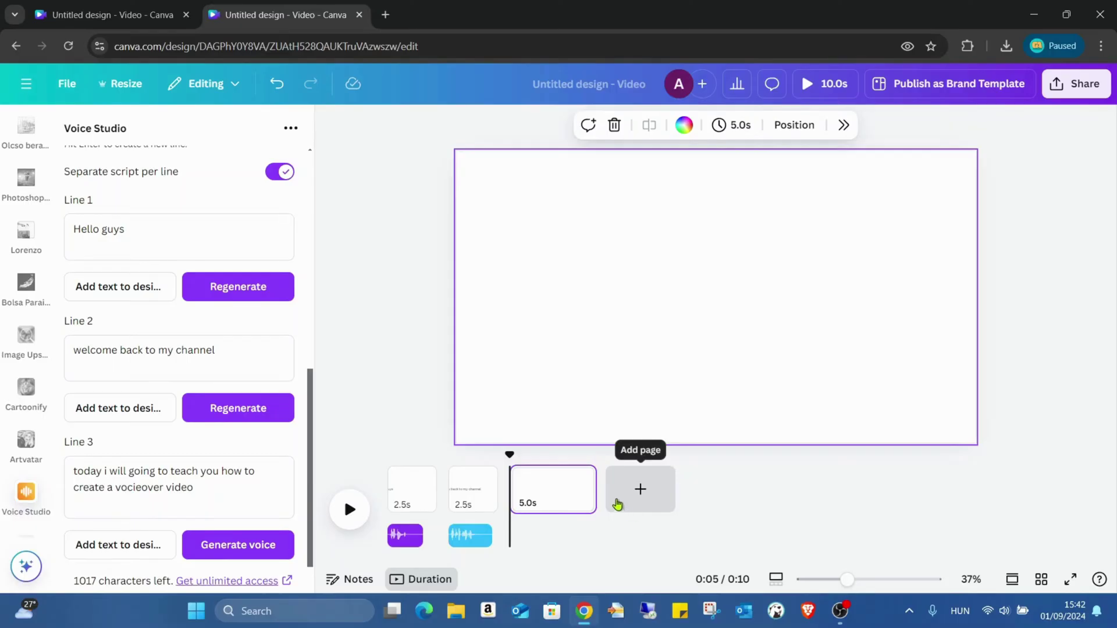
left_click(110, 545)
left_click_drag(544, 186, 952, 187)
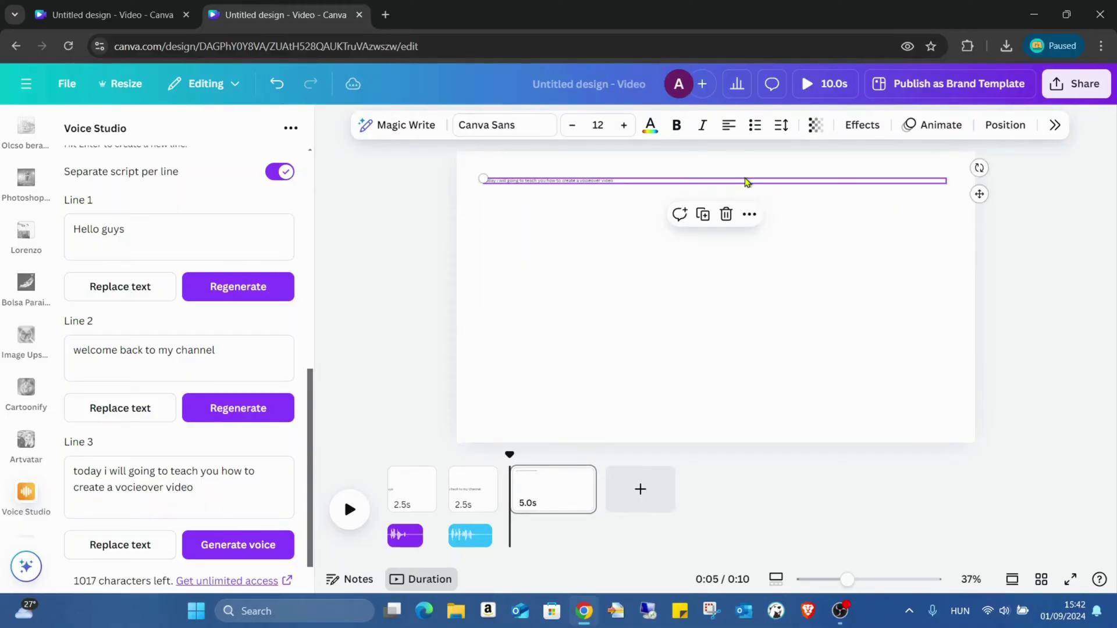
- Set the Line 3 text to font size 56 and move it to the vertical middle of the third page
left_click(597, 125)
scroll(593, 233, "down", 4)
scroll(600, 267, "down", 3)
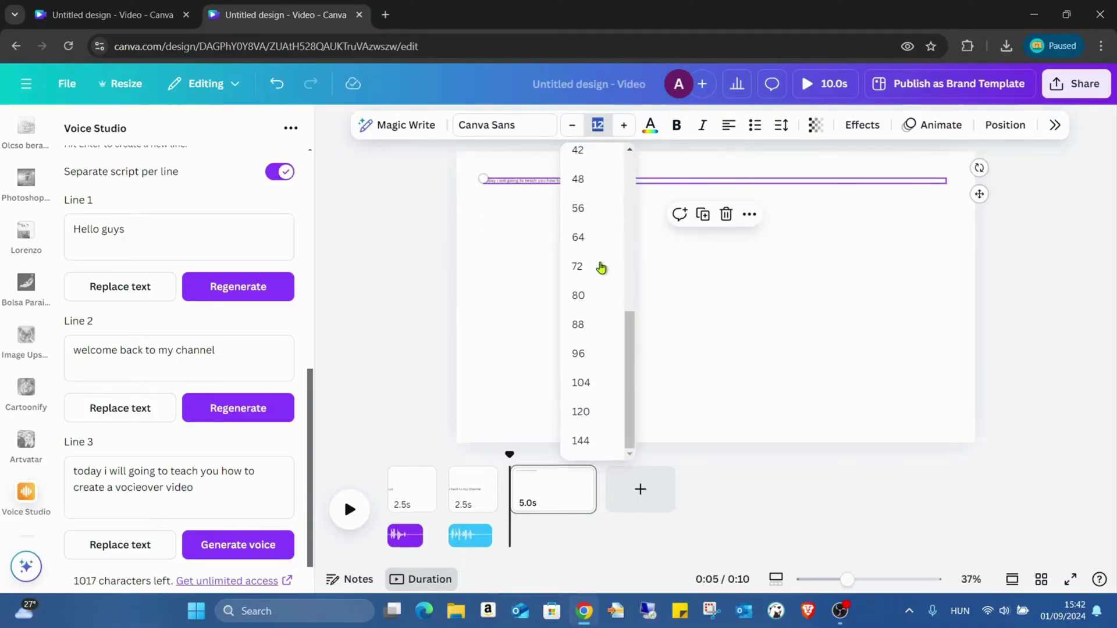
left_click(595, 217)
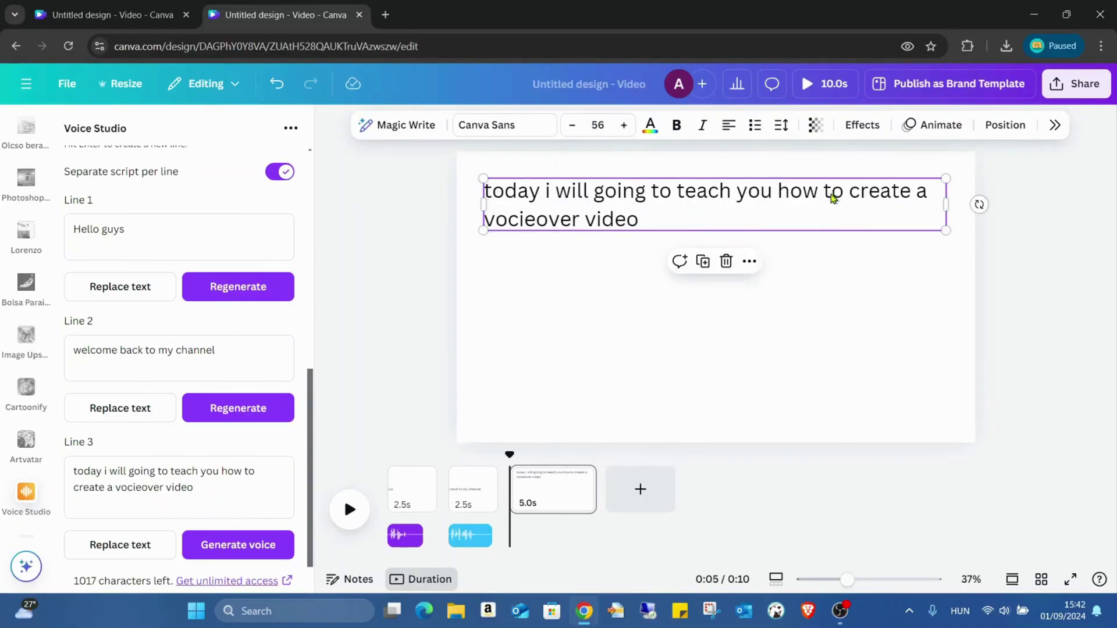
left_click_drag(830, 189, 830, 281)
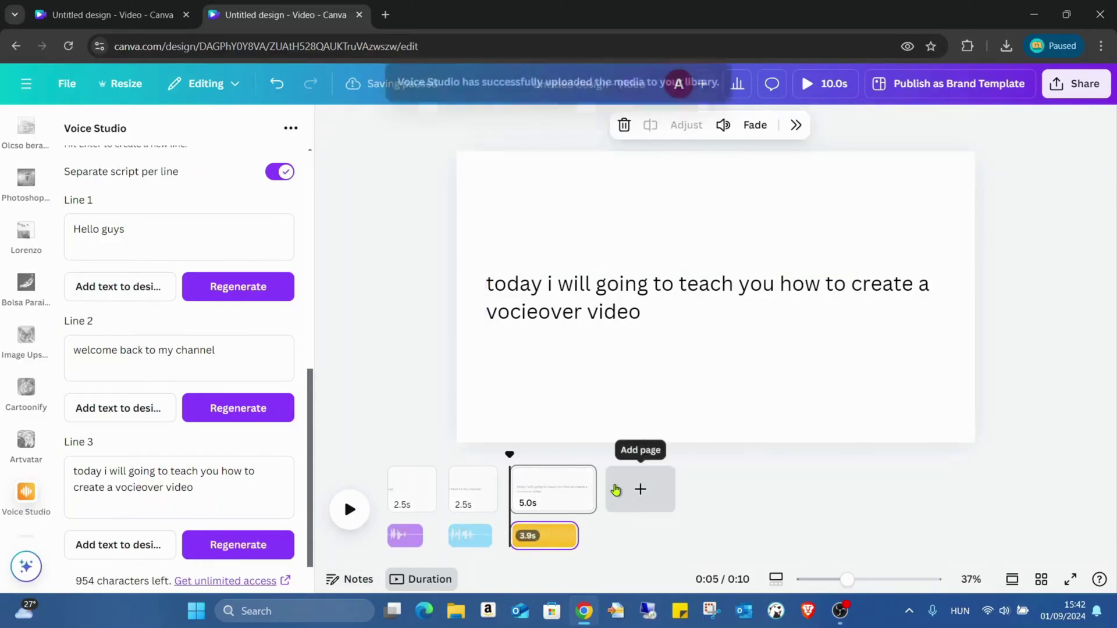
- Generate the voice for Line 3 and shorten the third page to 4.7 seconds
left_click_drag(593, 477, 588, 476)
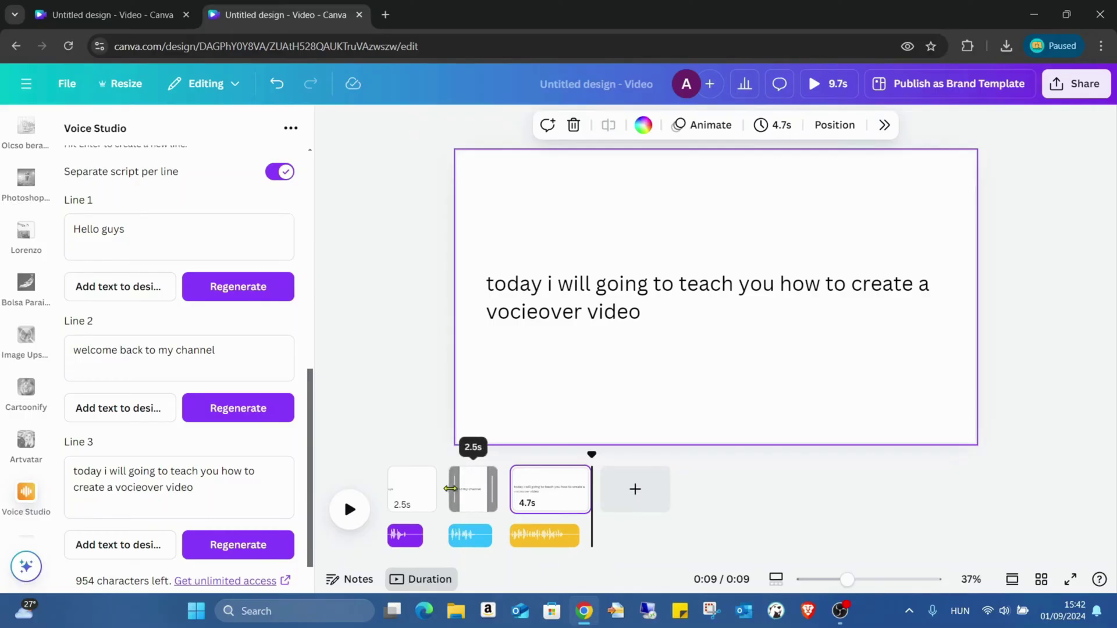
- Add a Dissolve transition between the first two pages and apply it between all pages
mouse_move(445, 498)
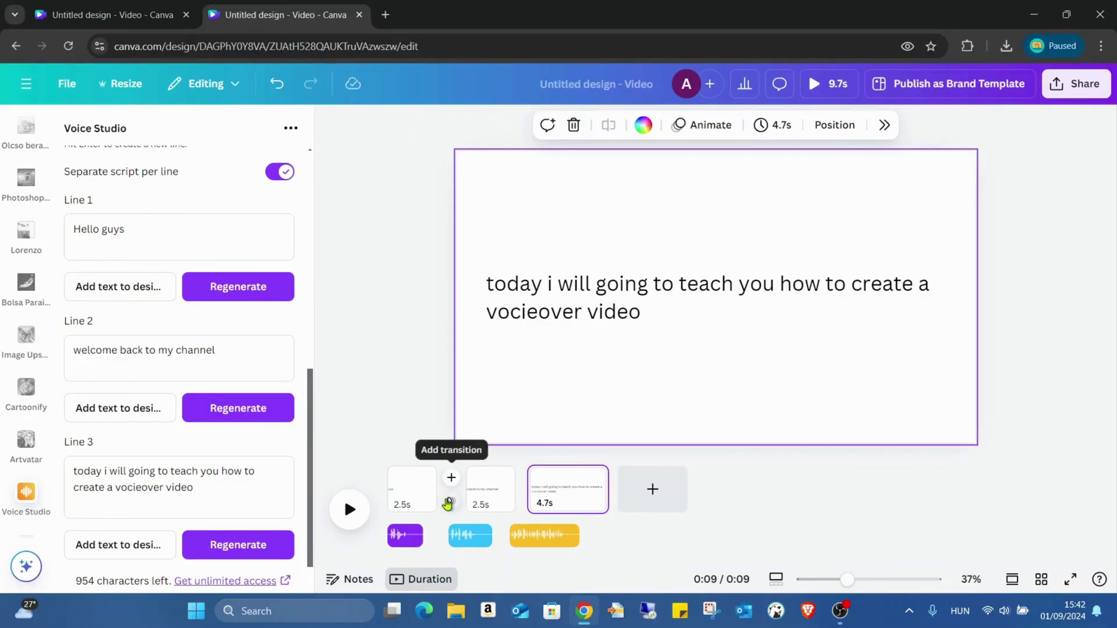
left_click(451, 478)
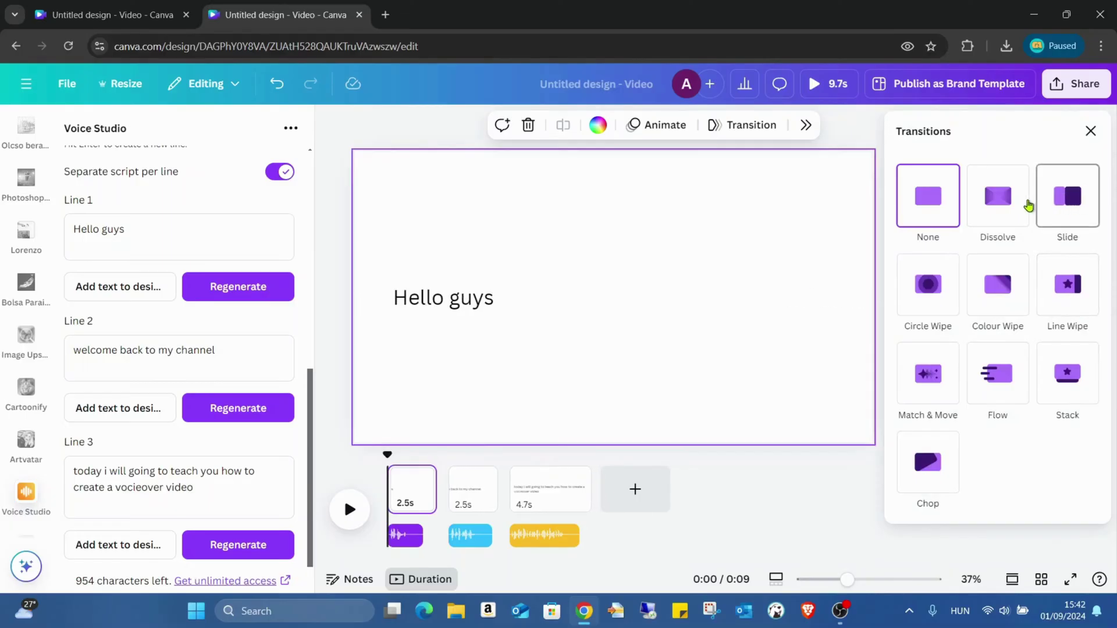
left_click(1012, 208)
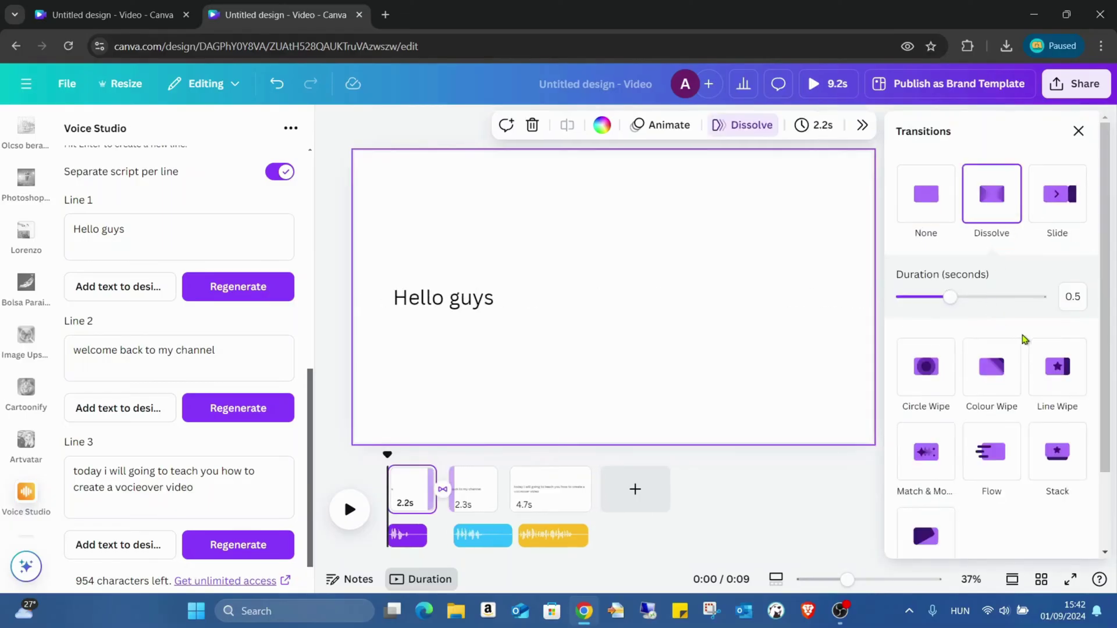
scroll(987, 394, "down", 2)
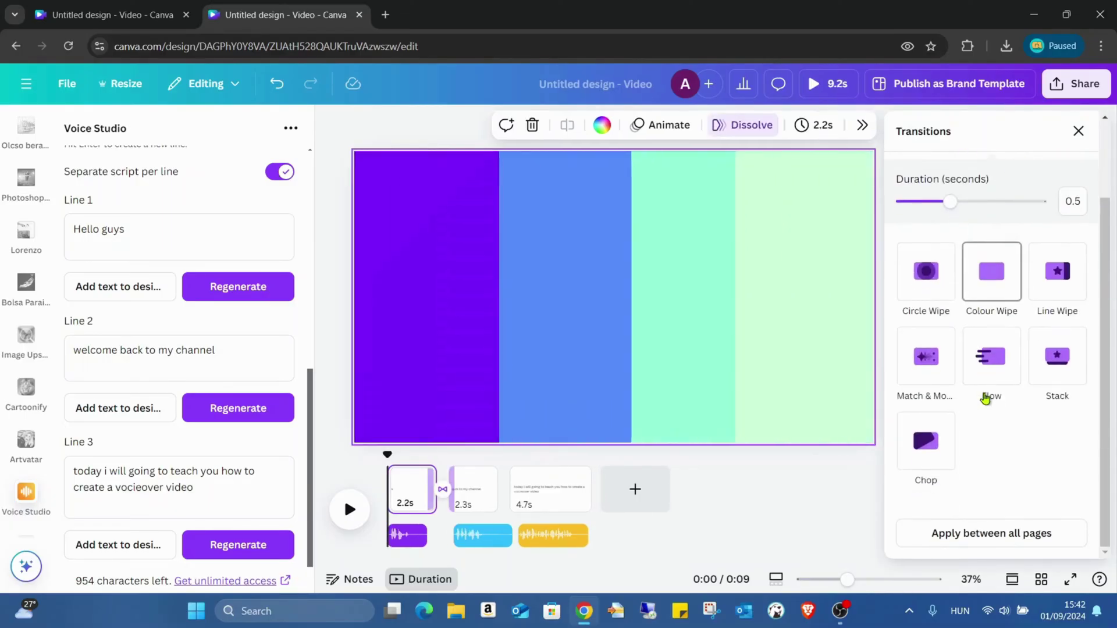
left_click(963, 543)
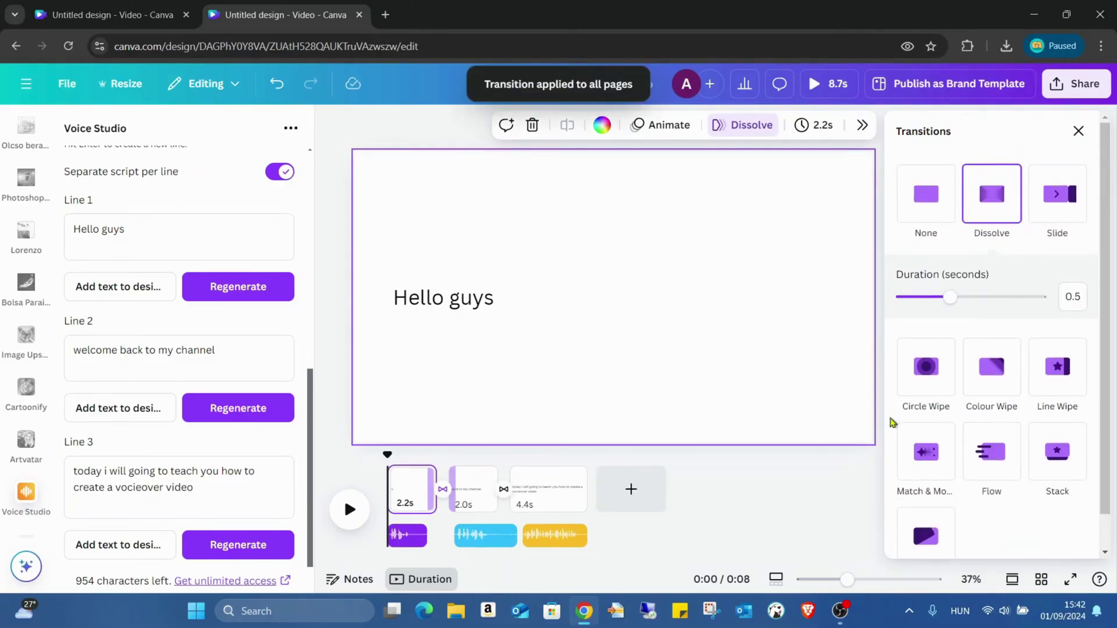
scroll(1019, 402, "down", 1)
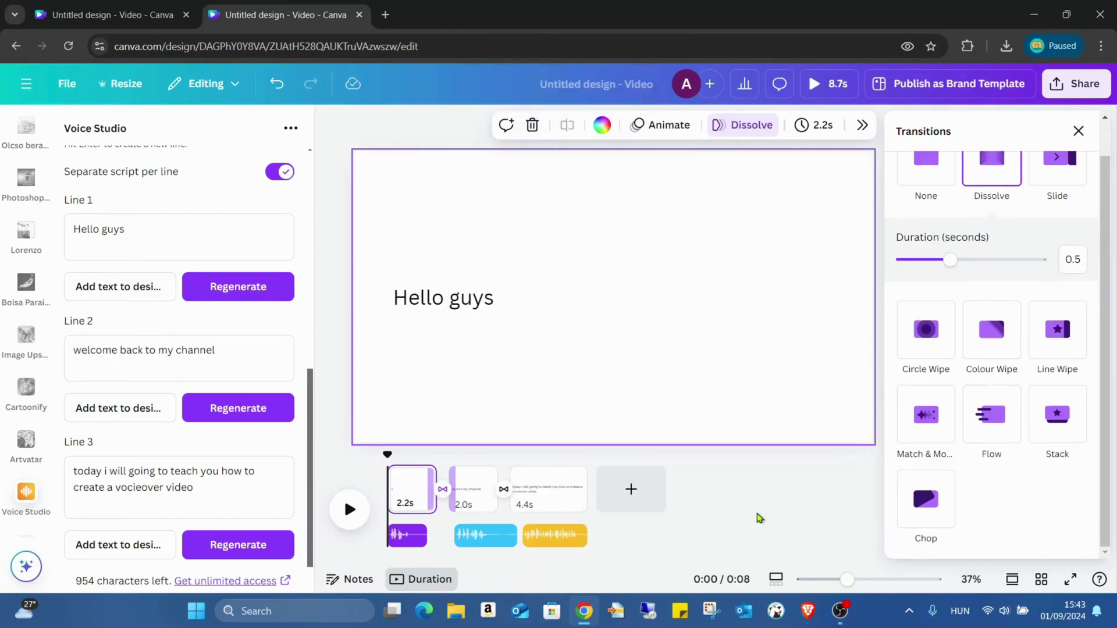
left_click(1078, 132)
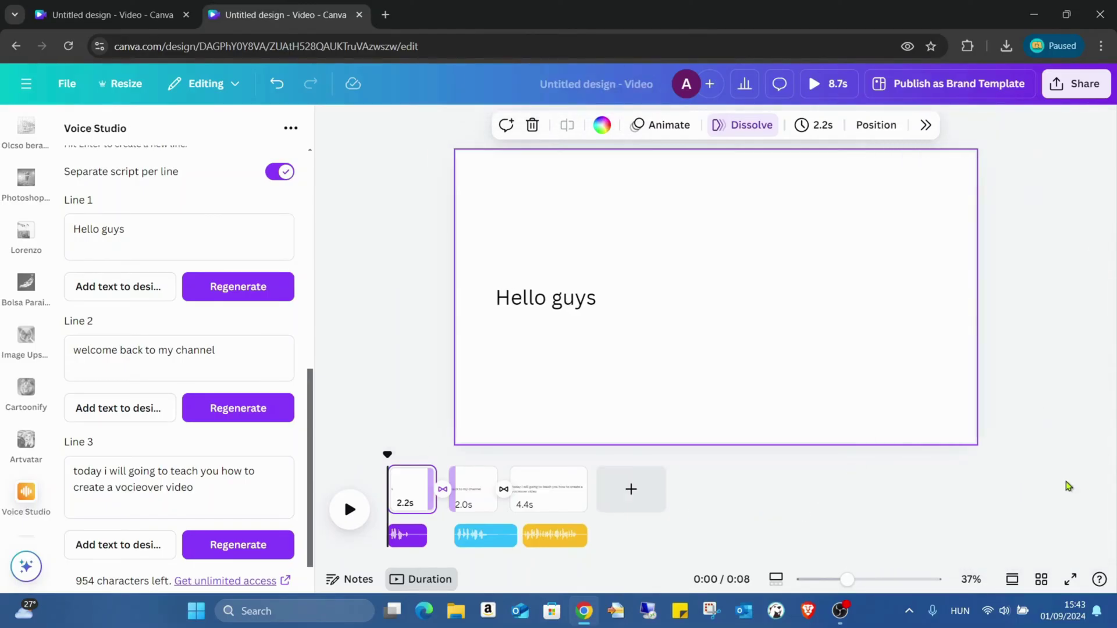
- Preview the whole video in full screen and return to the editor
left_click(1077, 586)
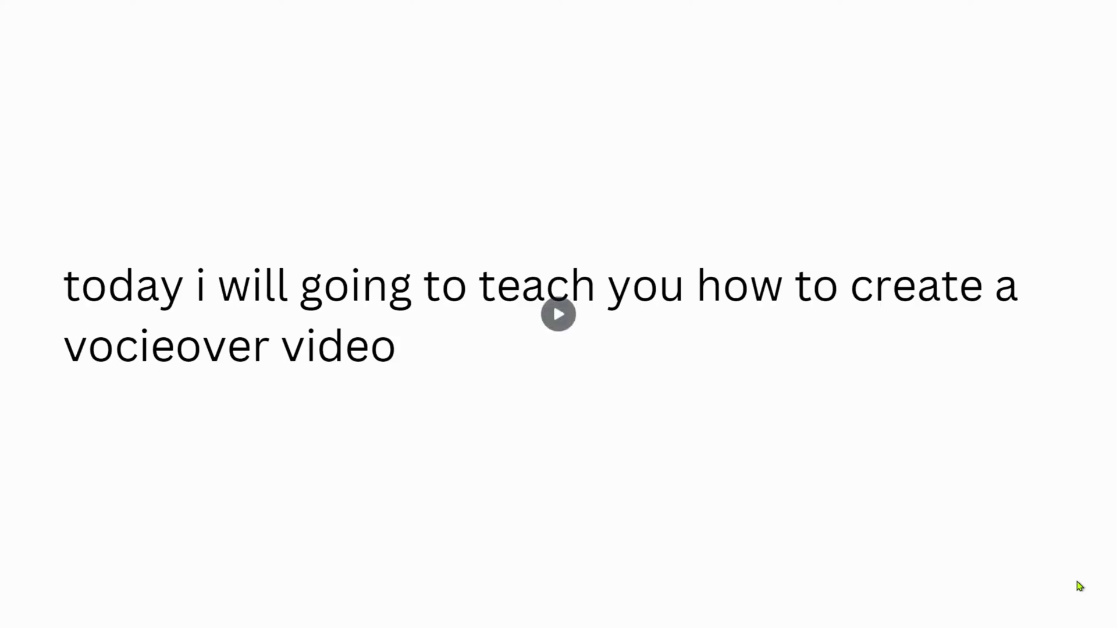
key("Escape")
left_click(43, 93)
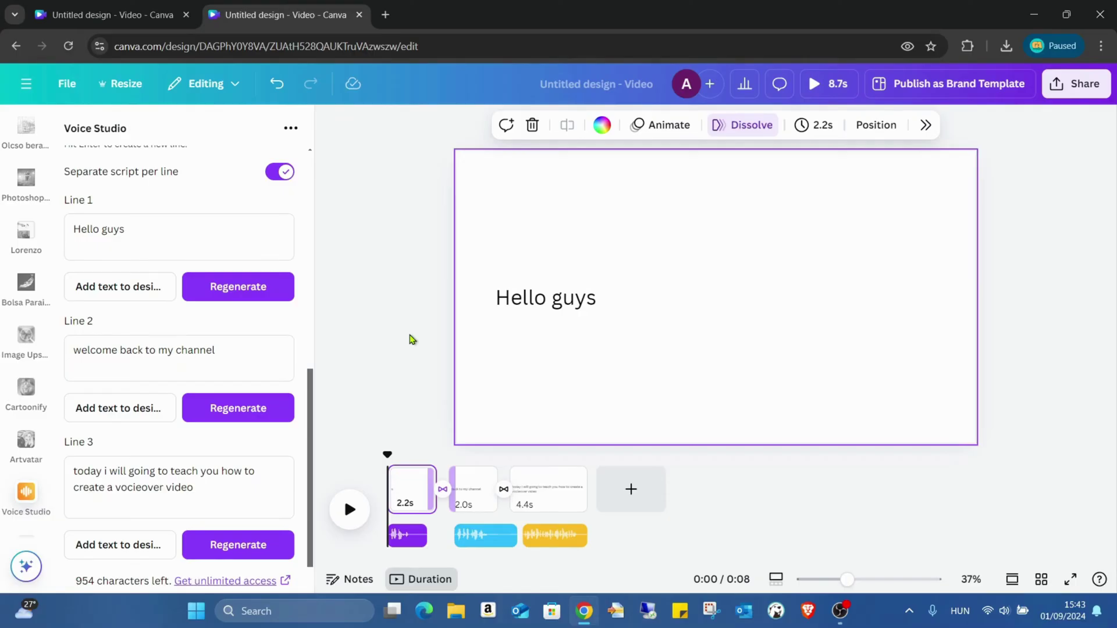
- Return to the list of available voices in Voice Studio
scroll(165, 227, "up", 5)
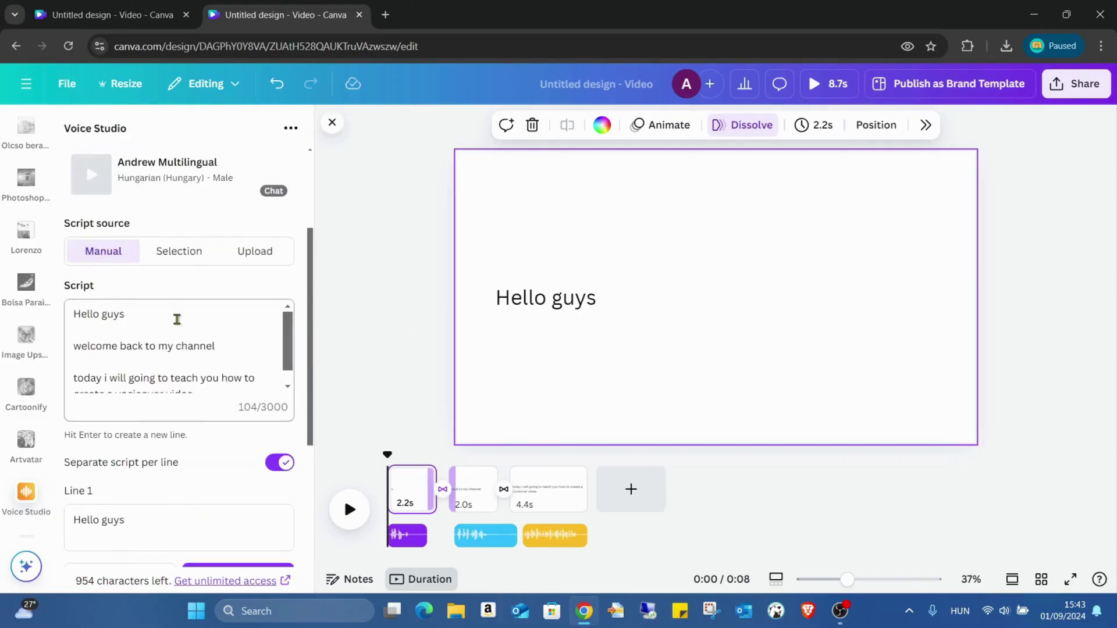
scroll(174, 238, "up", 3)
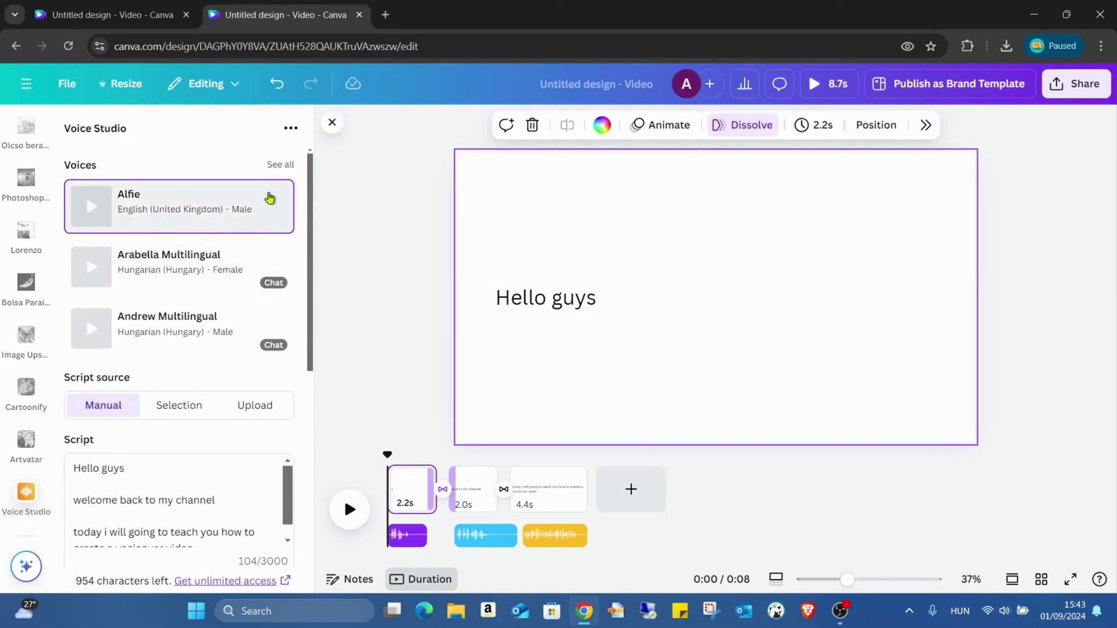